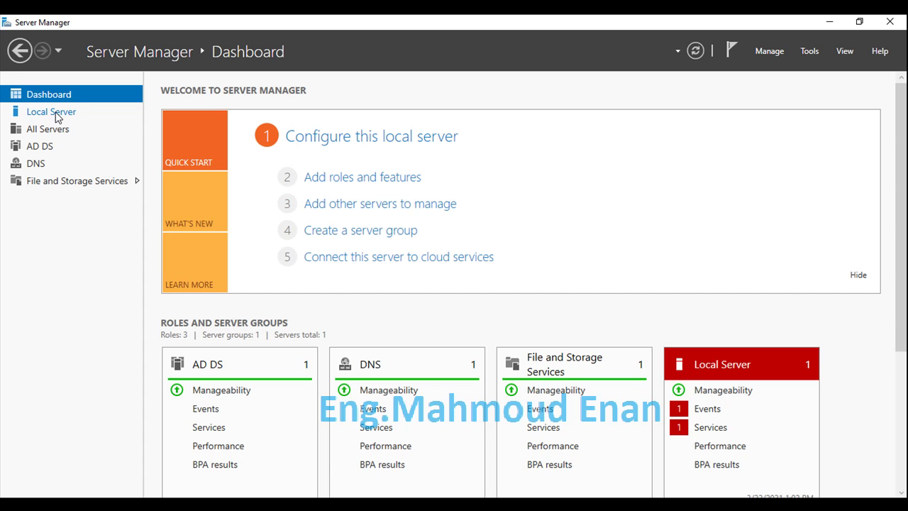
# Step: Show Dc01's Local Server properties and launch Active Directory Users and Computers
pyautogui.click(57, 117)
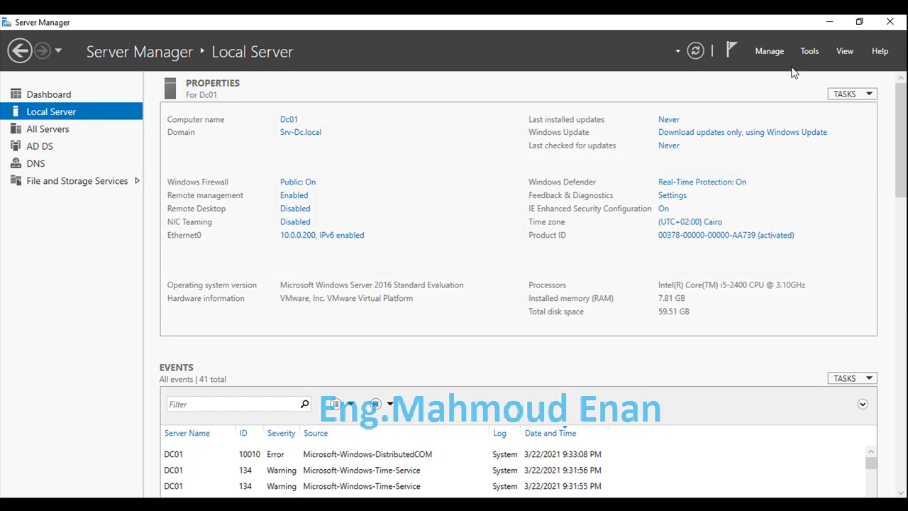
pyautogui.click(811, 53)
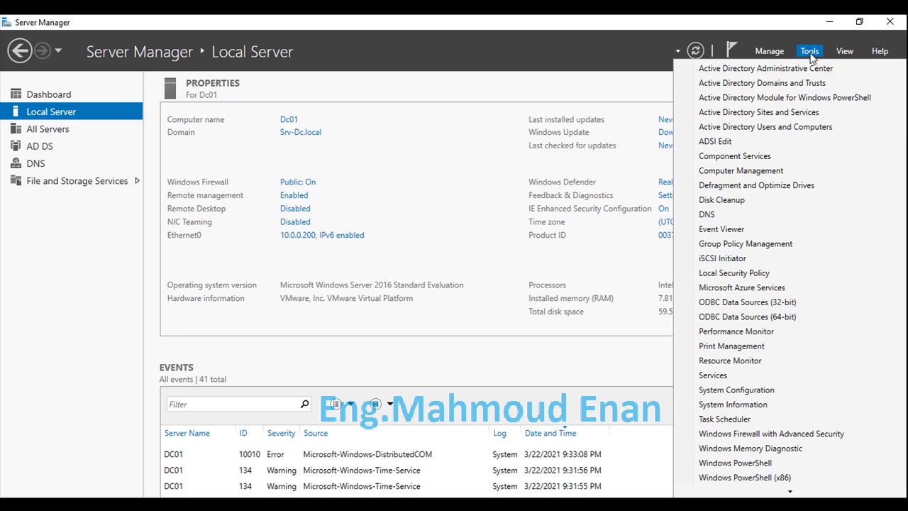
pyautogui.click(801, 131)
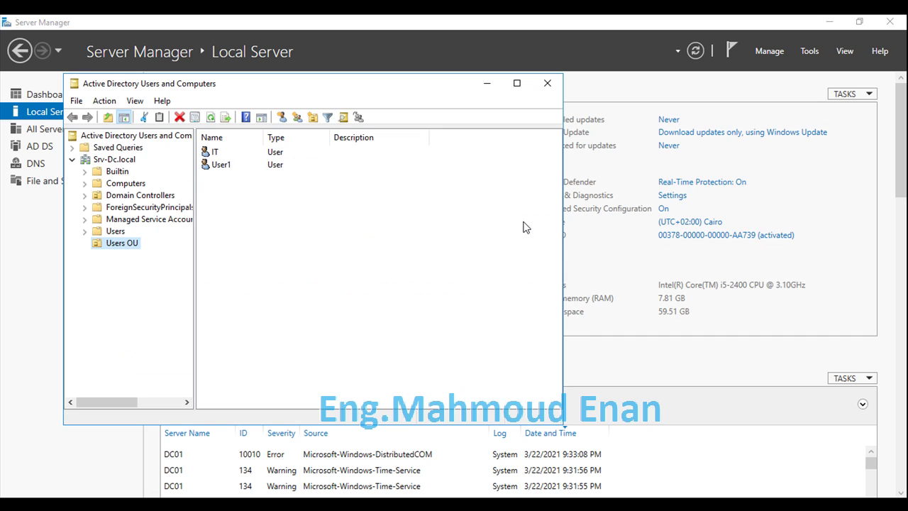
pyautogui.click(110, 159)
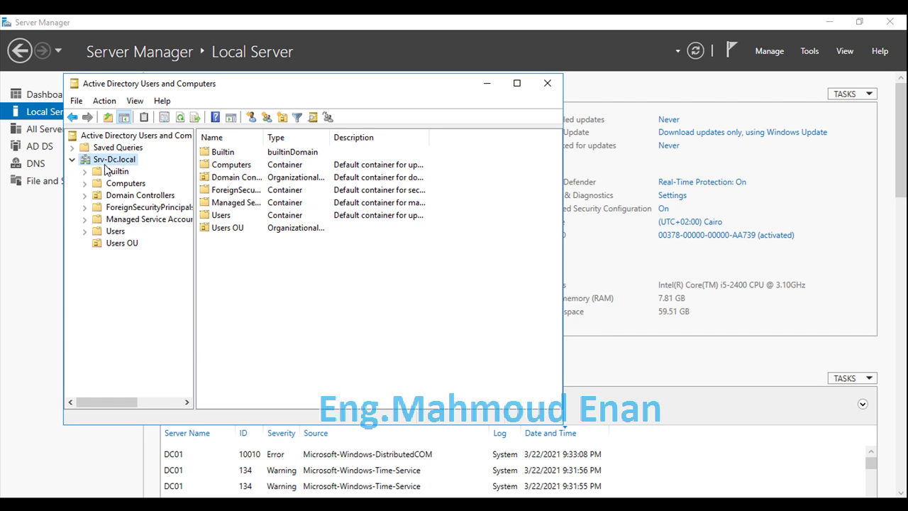
pyautogui.click(125, 244)
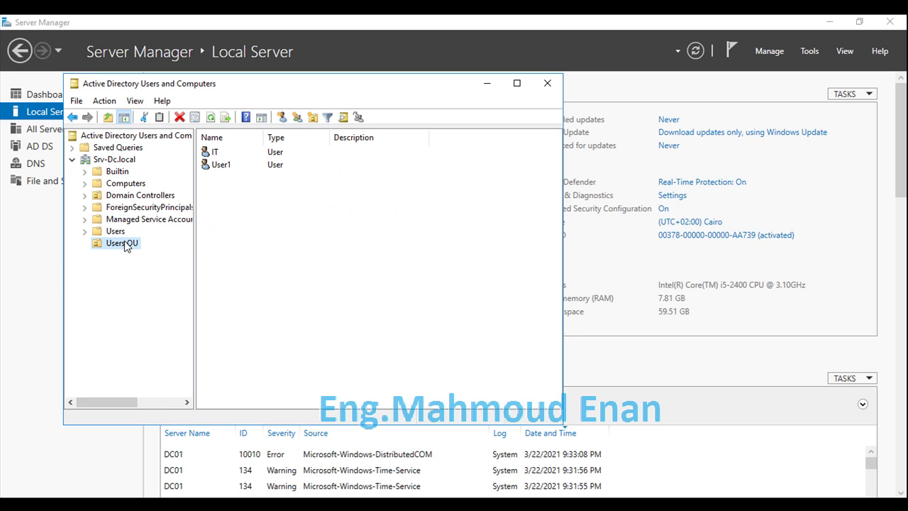
pyautogui.rightClick(219, 165)
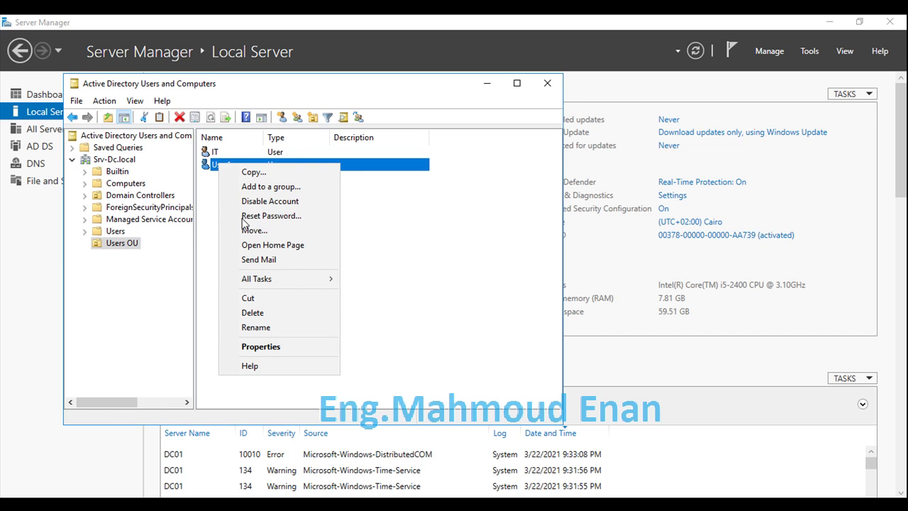
pyautogui.click(274, 350)
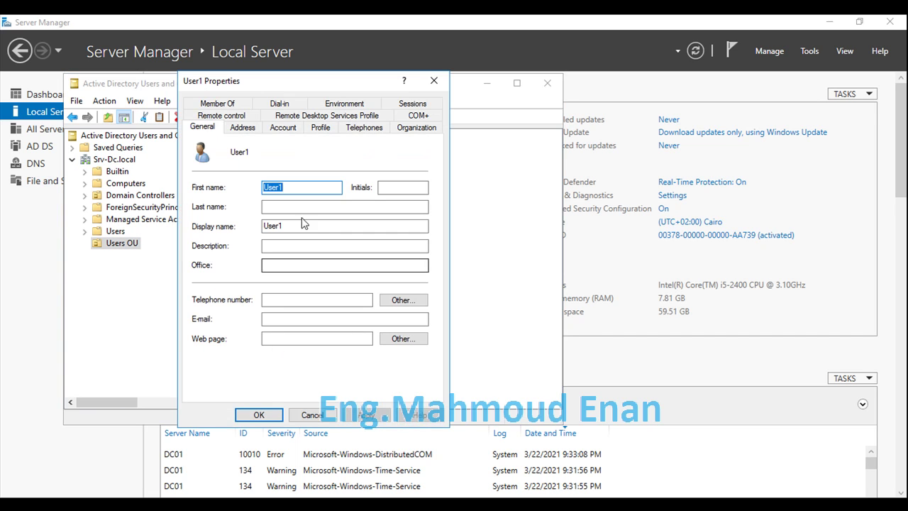
pyautogui.click(283, 127)
pyautogui.click(261, 191)
pyautogui.moveTo(261, 190); pyautogui.dragTo(185, 190)
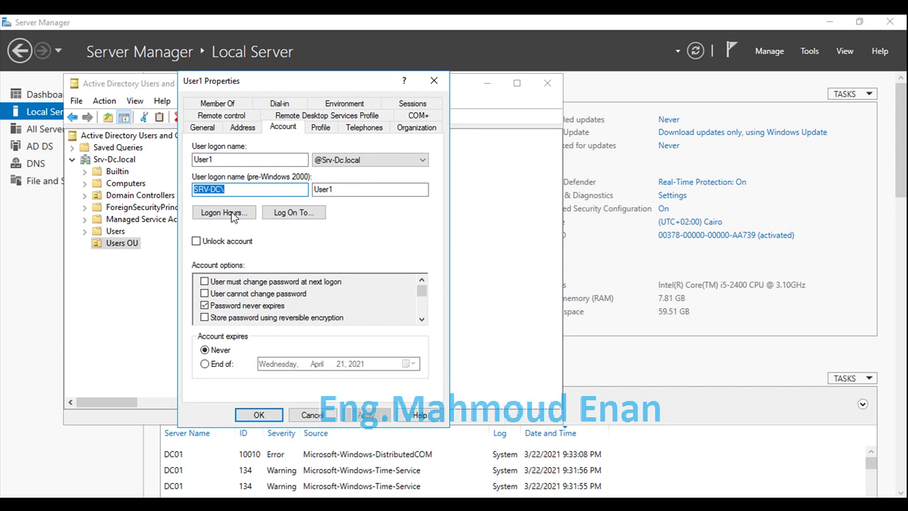
pyautogui.moveTo(257, 190); pyautogui.dragTo(189, 192)
pyautogui.click(419, 163)
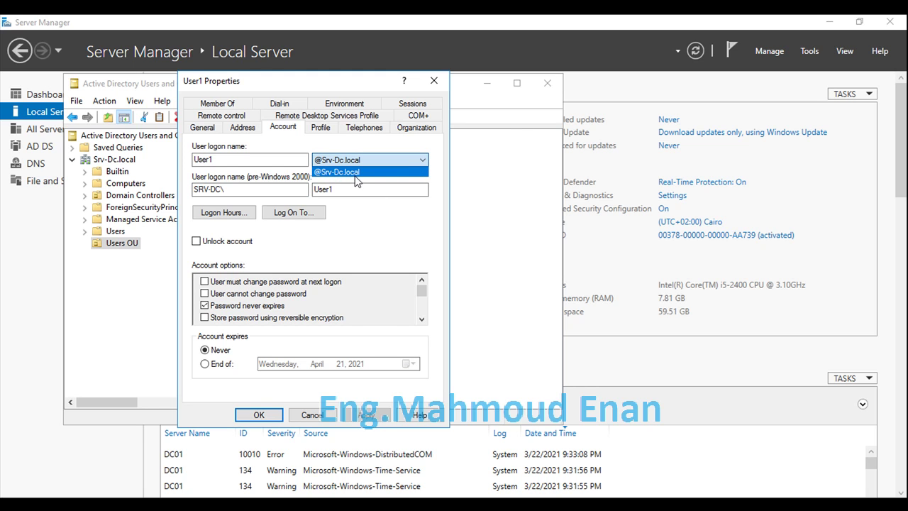
pyautogui.click(321, 420)
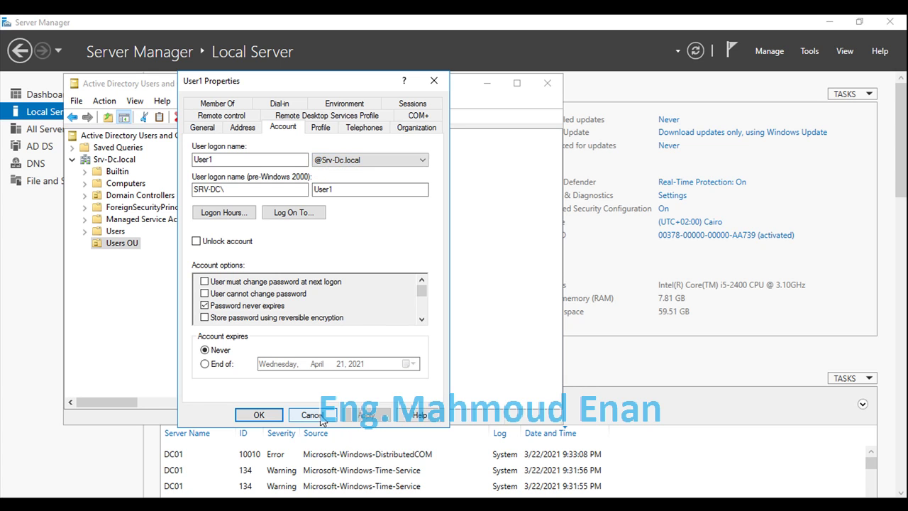
pyautogui.click(319, 420)
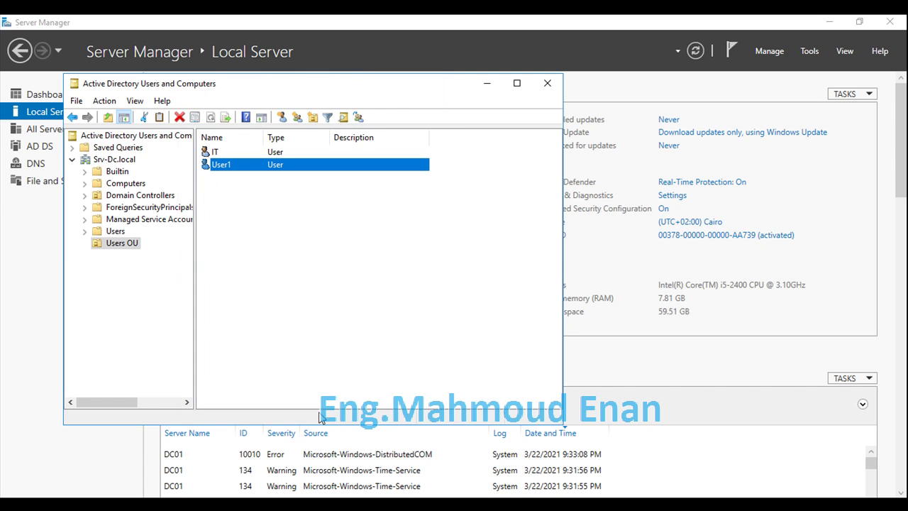
pyautogui.click(550, 87)
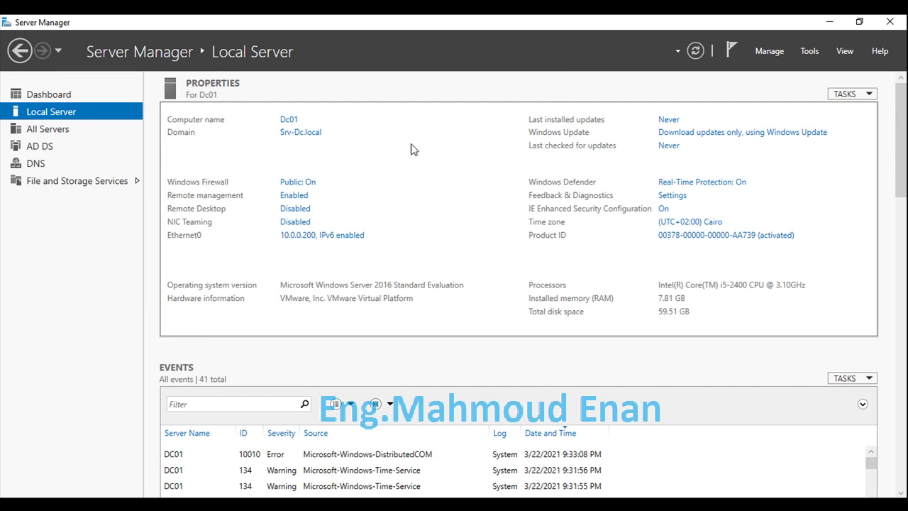
# Step: Launch DNS Manager from Tools and maximize its window
pyautogui.click(811, 53)
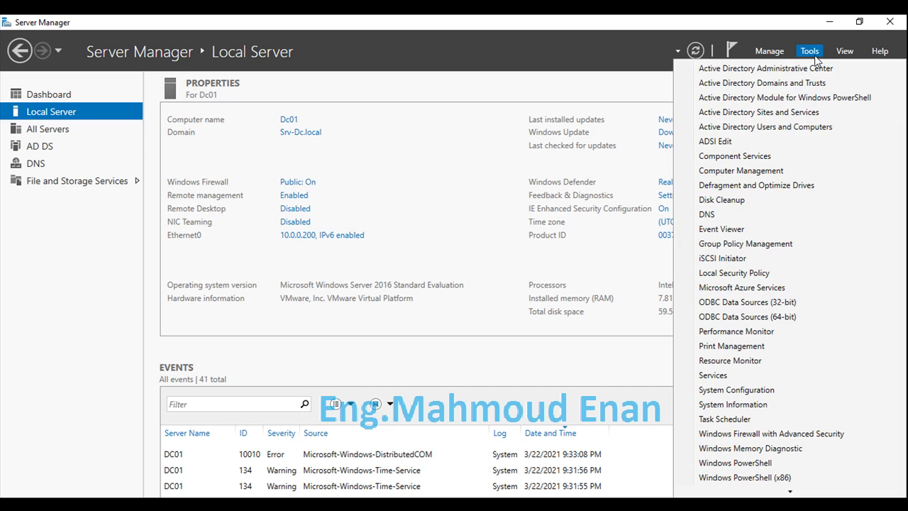
pyautogui.click(777, 214)
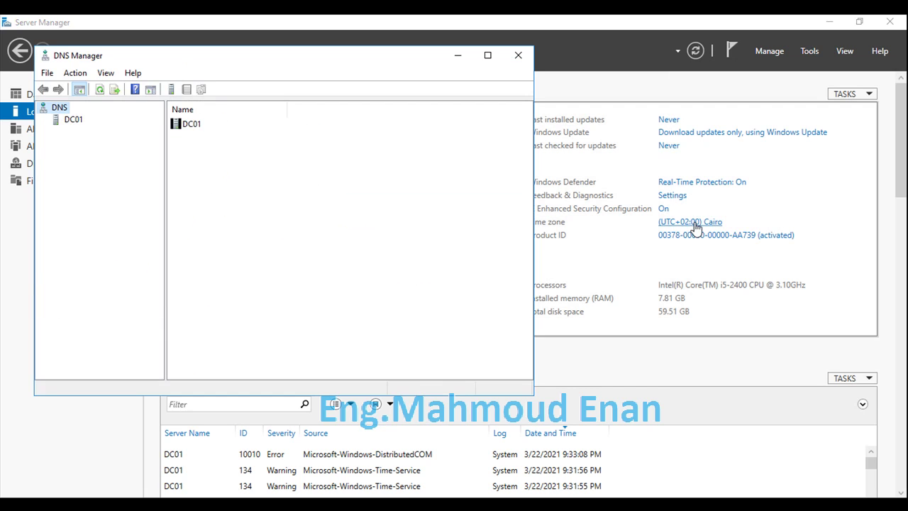
pyautogui.click(490, 58)
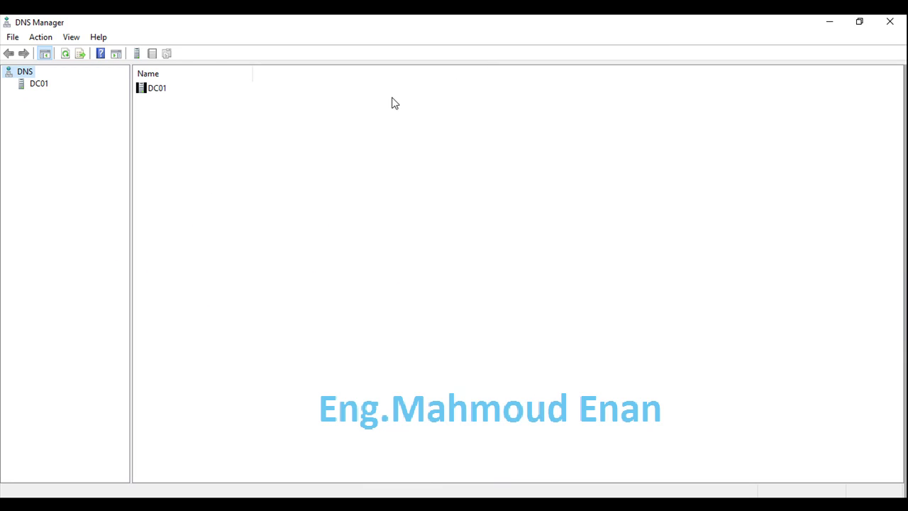
# Step: Expand DC01's Forward Lookup Zones and start the New Zone Wizard
pyautogui.doubleClick(22, 86)
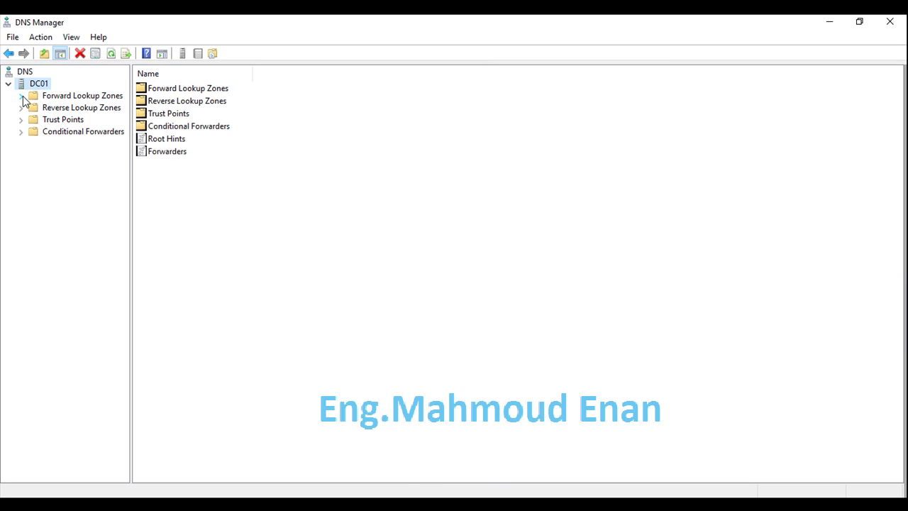
pyautogui.doubleClick(23, 98)
pyautogui.click(71, 120)
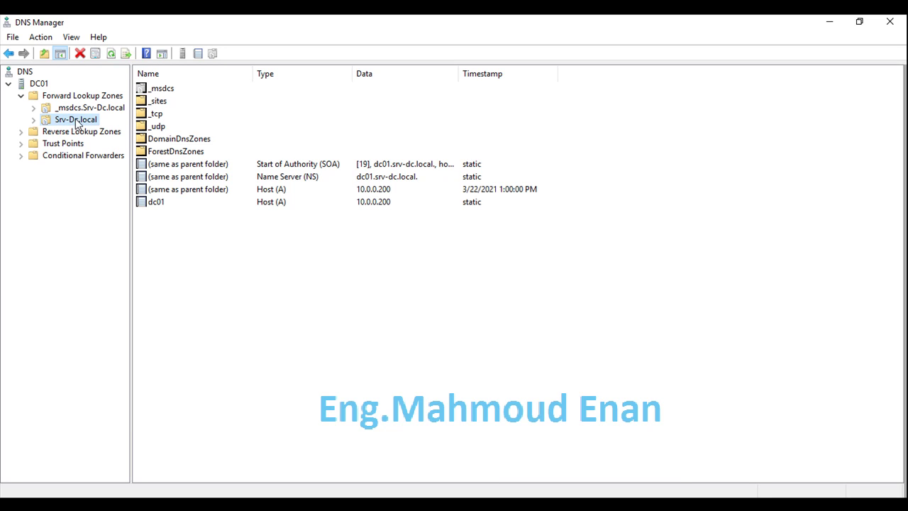
pyautogui.click(83, 95)
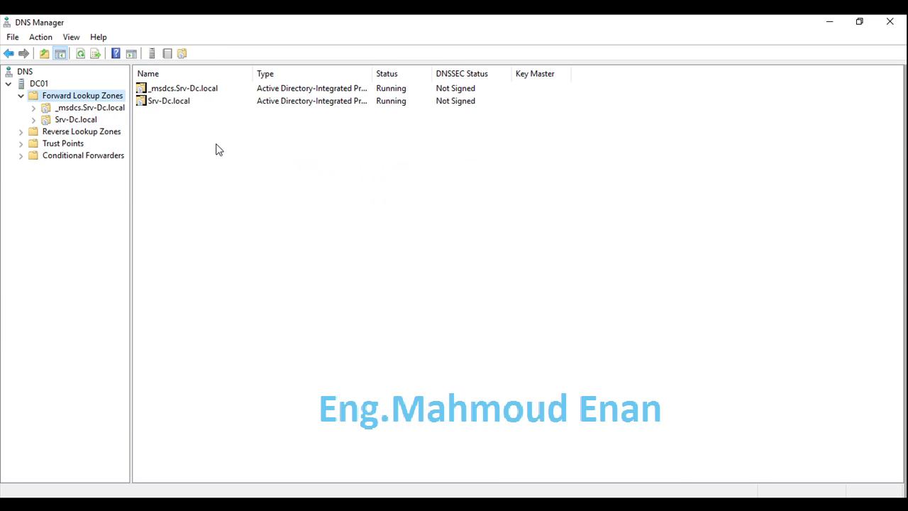
pyautogui.rightClick(217, 147)
pyautogui.click(248, 155)
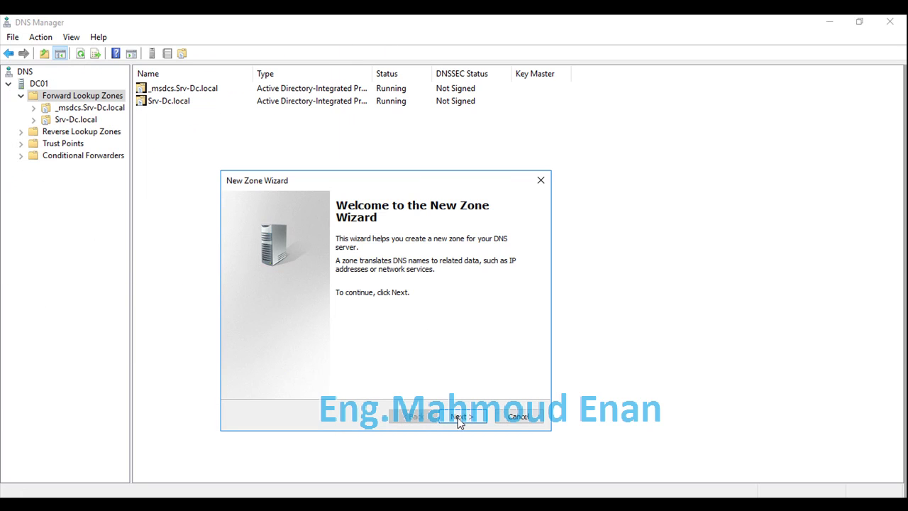
# Step: Create primary zone company.com, replicated domain-wide, allowing nonsecure and secure dynamic updates
pyautogui.click(459, 417)
pyautogui.click(458, 417)
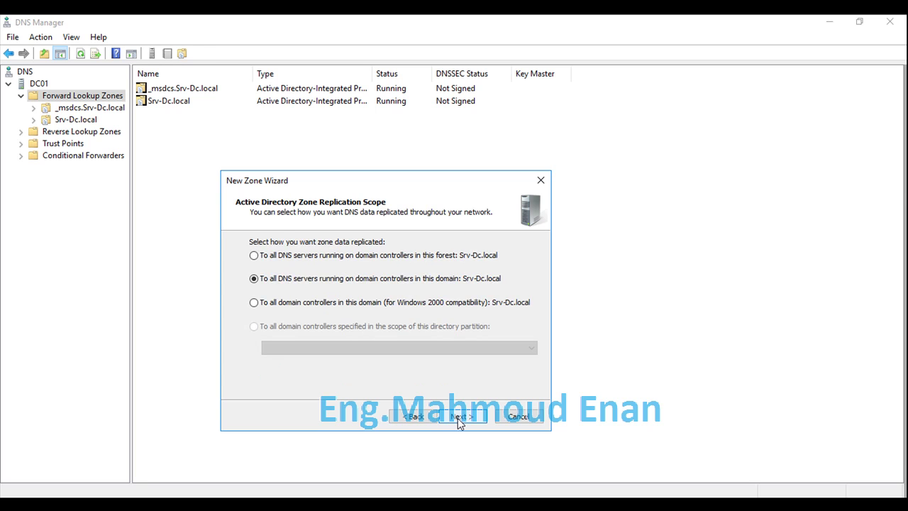
pyautogui.click(457, 418)
pyautogui.write('company.com')
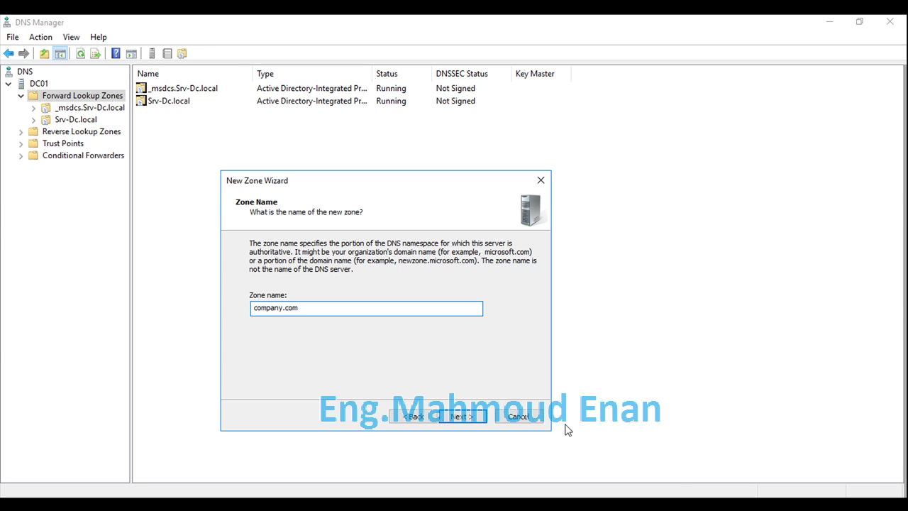
pyautogui.click(470, 417)
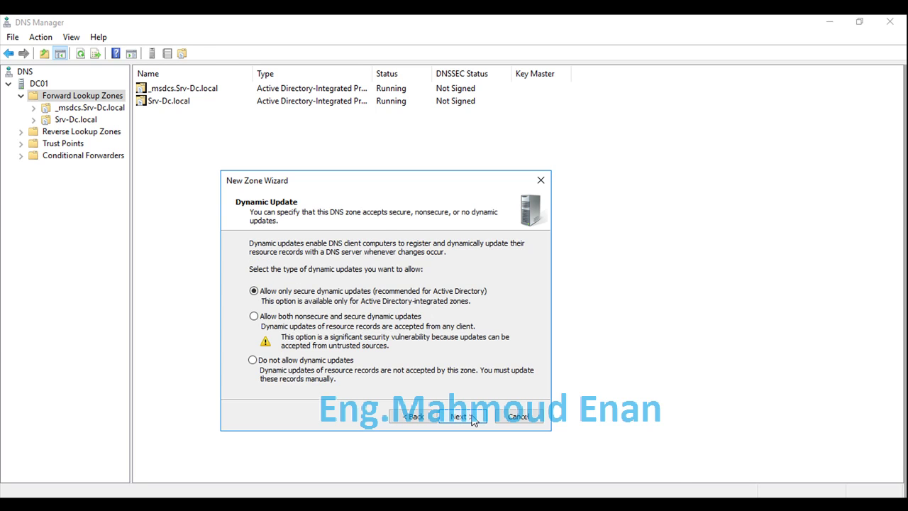
pyautogui.click(353, 317)
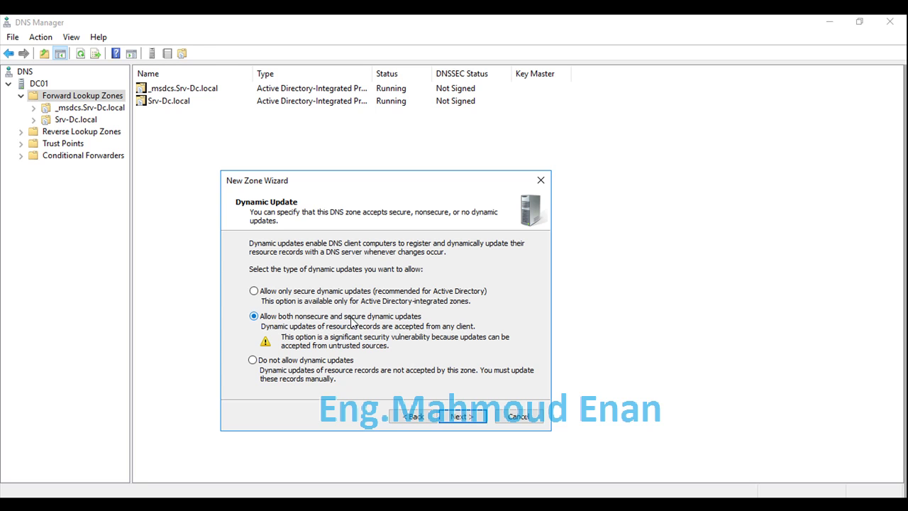
pyautogui.click(465, 418)
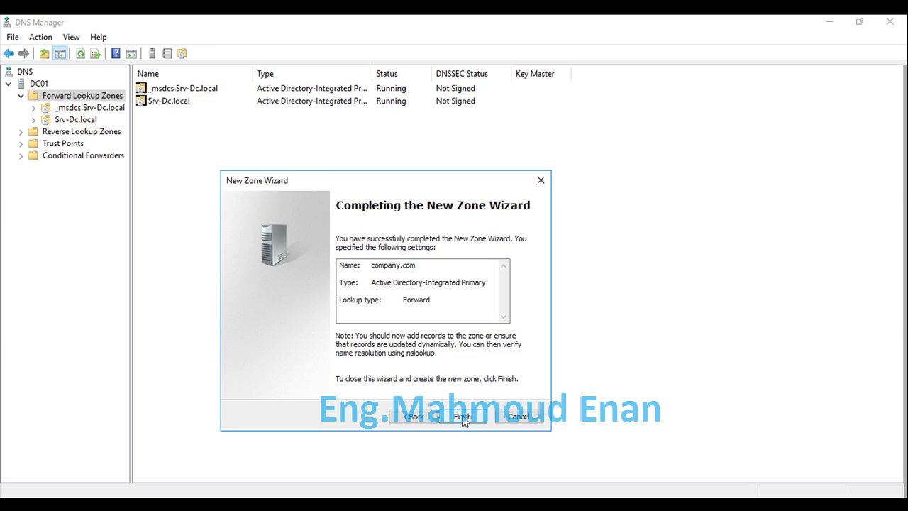
pyautogui.click(463, 416)
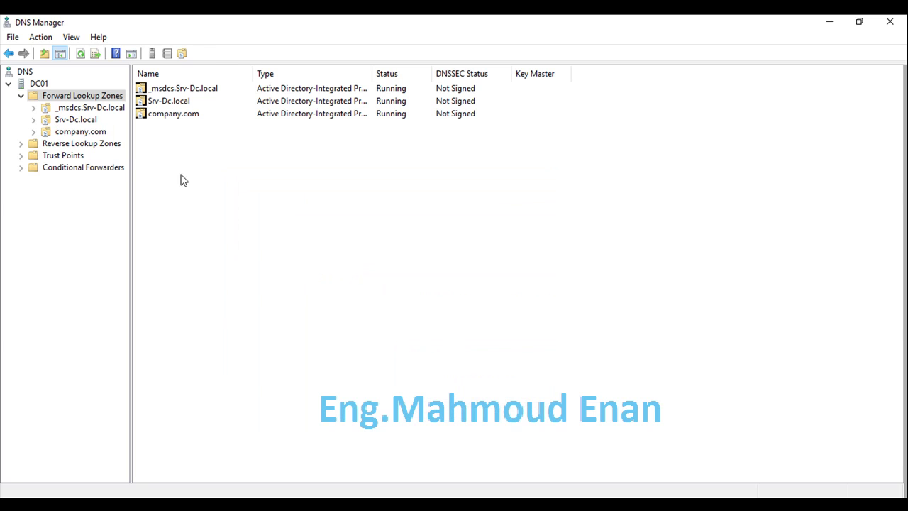
# Step: Open a maximized Command Prompt running as administrator
pyautogui.click(174, 117)
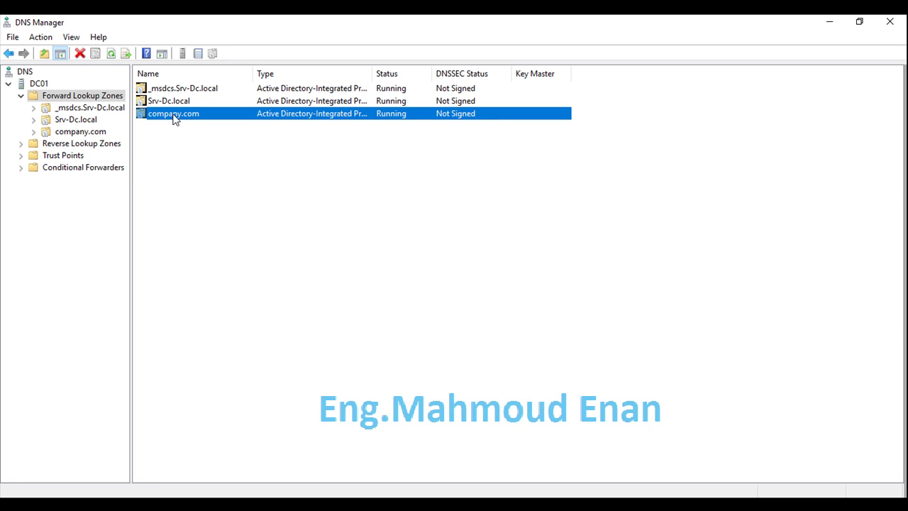
pyautogui.click(27, 484)
pyautogui.write('cmd')
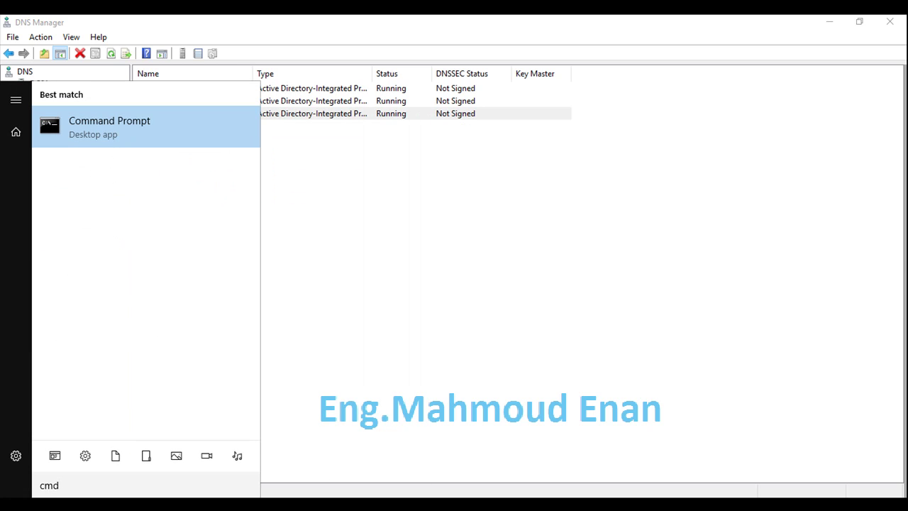
pyautogui.rightClick(116, 134)
pyautogui.click(129, 148)
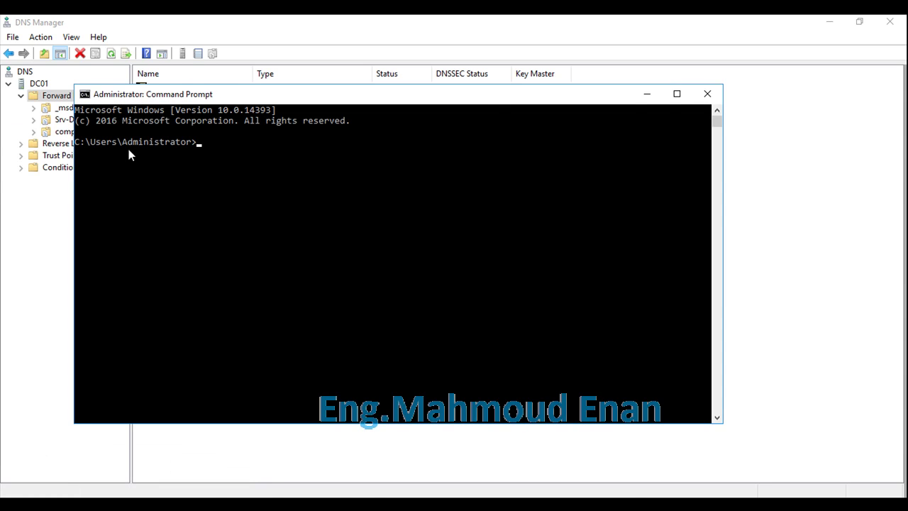
pyautogui.click(676, 94)
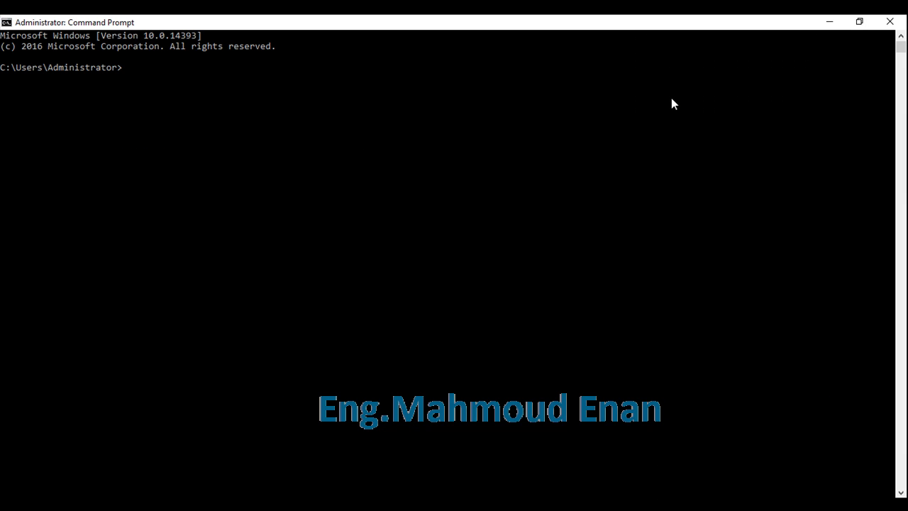
# Step: Change to C:\ with cd\ and run rendom /list, then minimize the window
pyautogui.write('cd')
pyautogui.write('\\')
pyautogui.press('Return')
pyautogui.write('rendom /list')
pyautogui.press('Return')
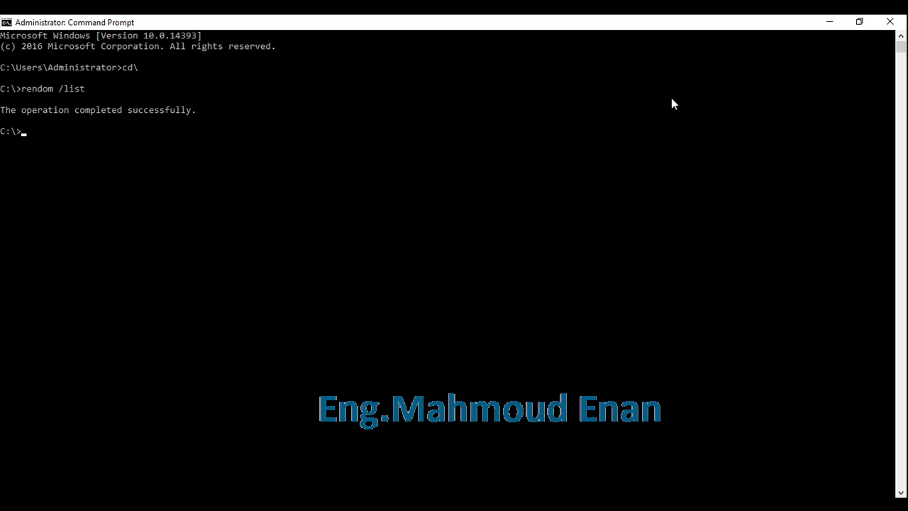
pyautogui.click(830, 28)
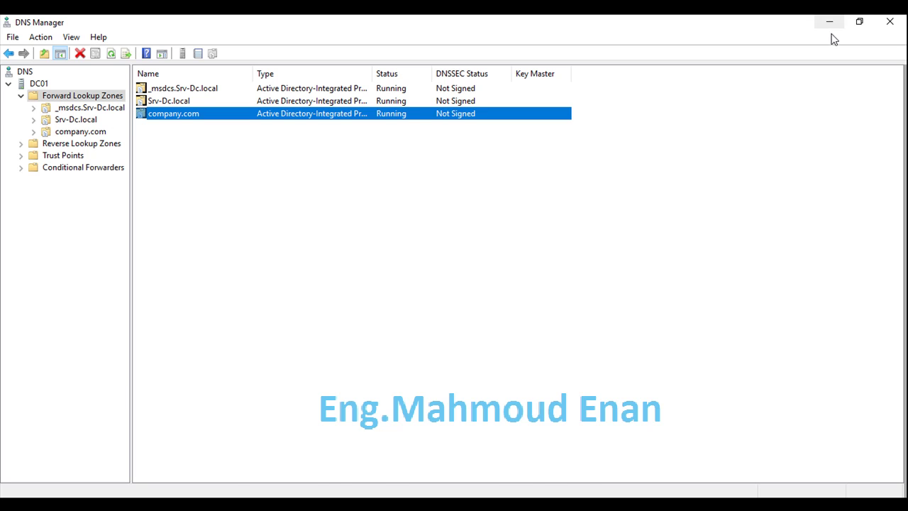
# Step: Minimize open windows, browse File Explorer to Local Disk (C:) and edit Domainlist in Notepad
pyautogui.click(831, 28)
pyautogui.click(831, 26)
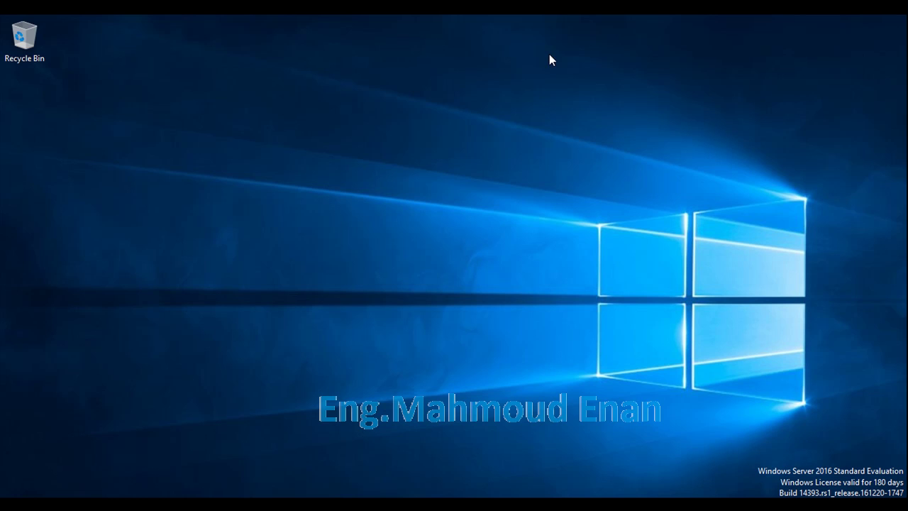
pyautogui.press('super+e')
pyautogui.doubleClick(428, 76)
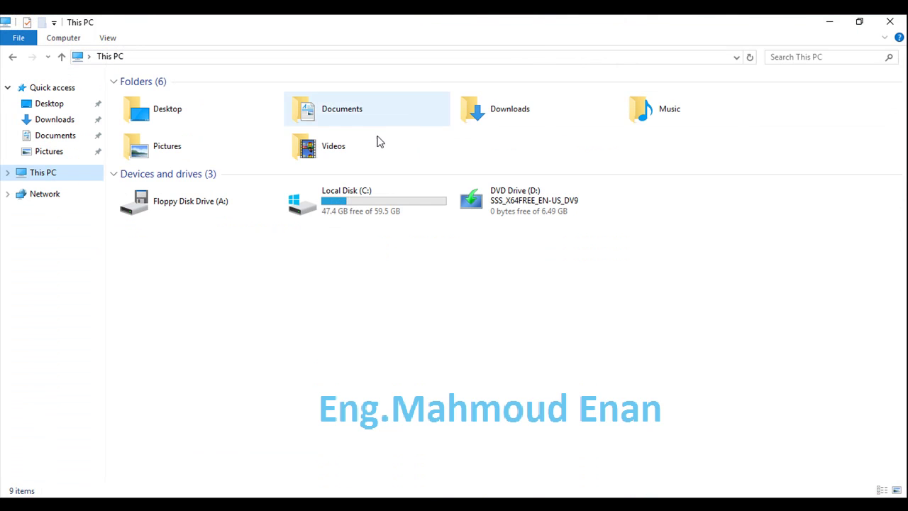
pyautogui.doubleClick(343, 213)
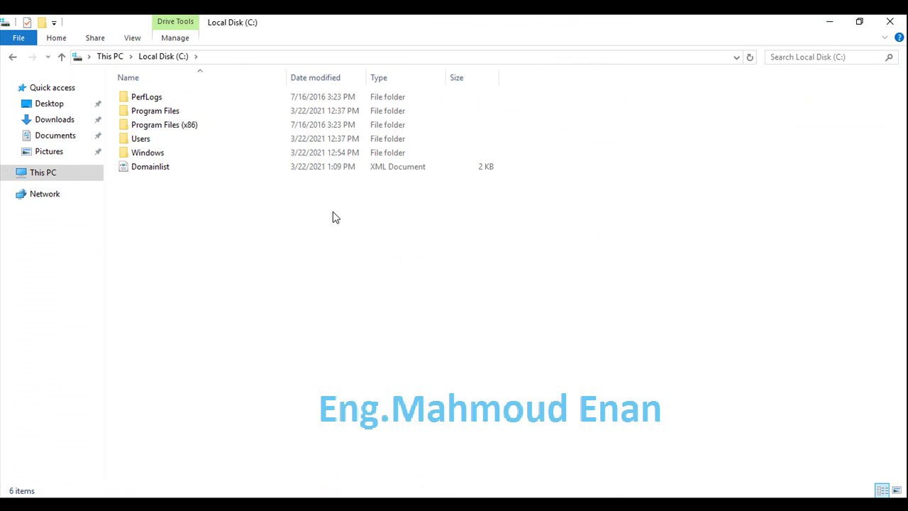
pyautogui.rightClick(165, 174)
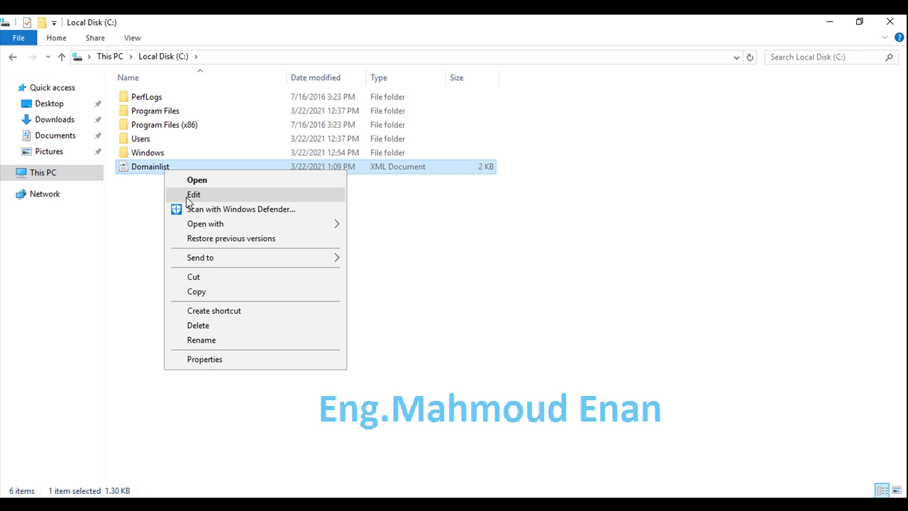
pyautogui.click(193, 197)
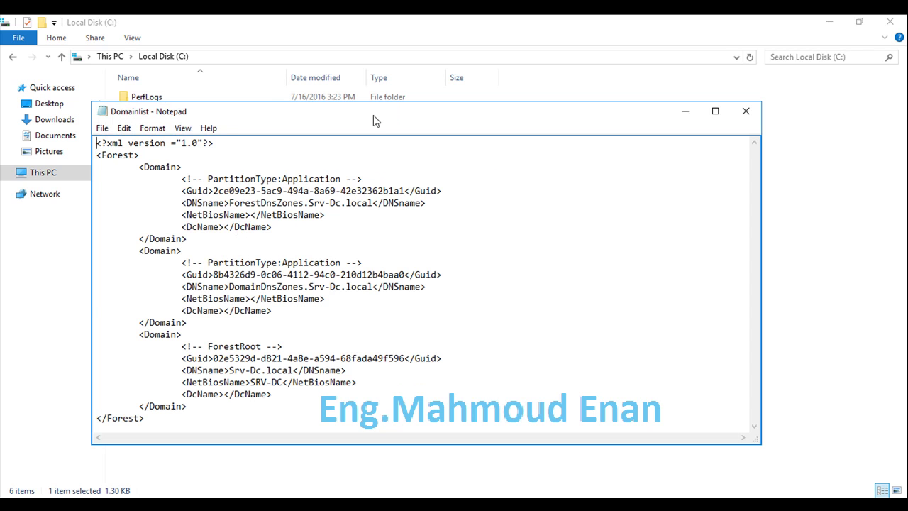
# Step: Replace the first DNSname Srv-Dc.local with company.com and copy it
pyautogui.doubleClick(373, 113)
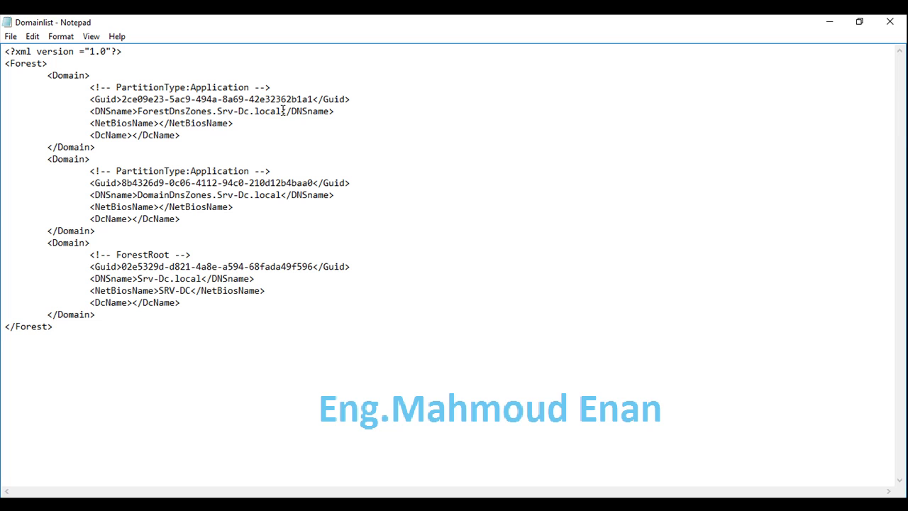
pyautogui.moveTo(282, 113); pyautogui.dragTo(217, 113)
pyautogui.write('compan')
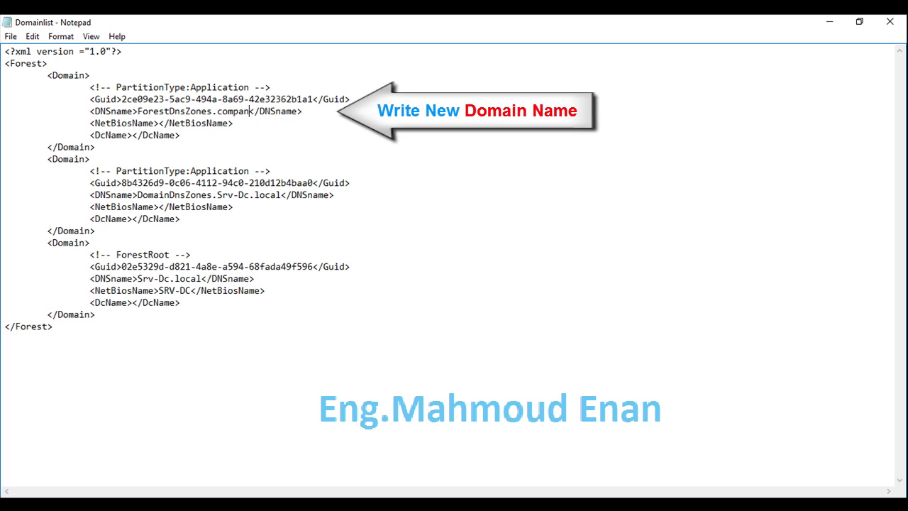
pyautogui.write('y.com')
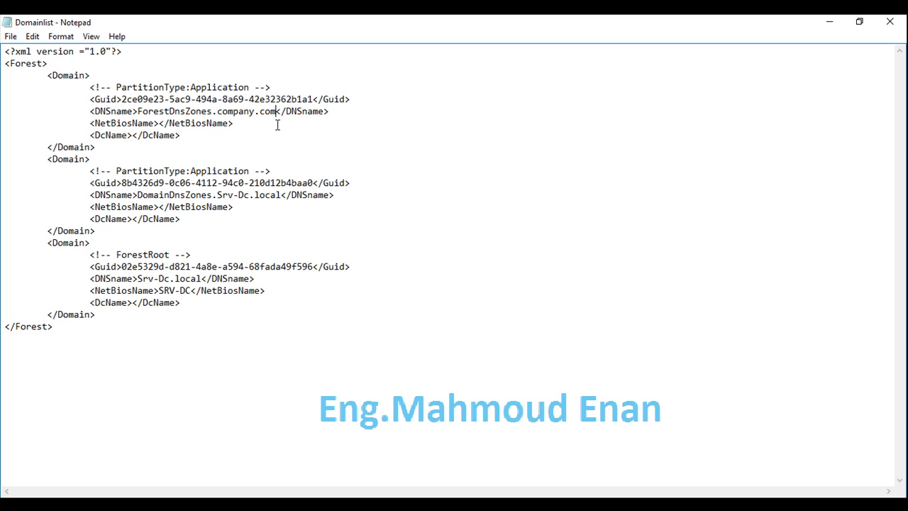
pyautogui.moveTo(275, 113); pyautogui.dragTo(218, 111)
pyautogui.rightClick(238, 111)
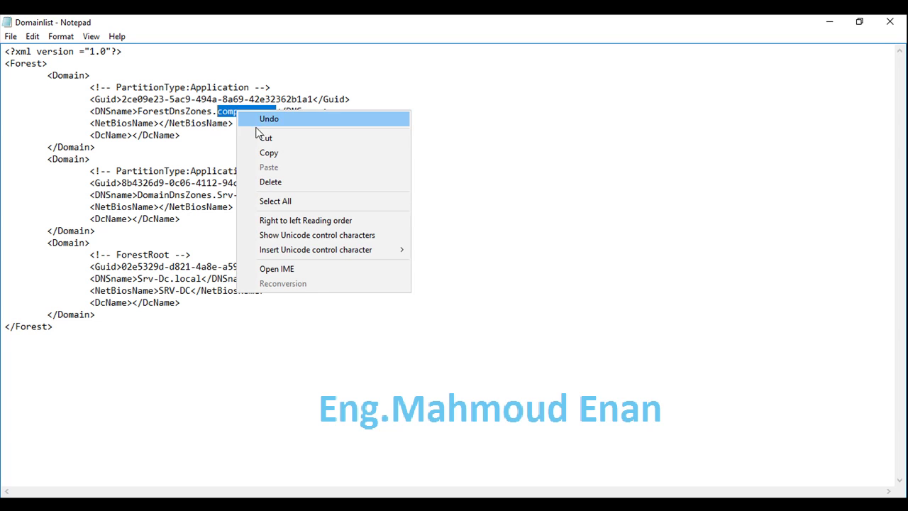
pyautogui.click(267, 154)
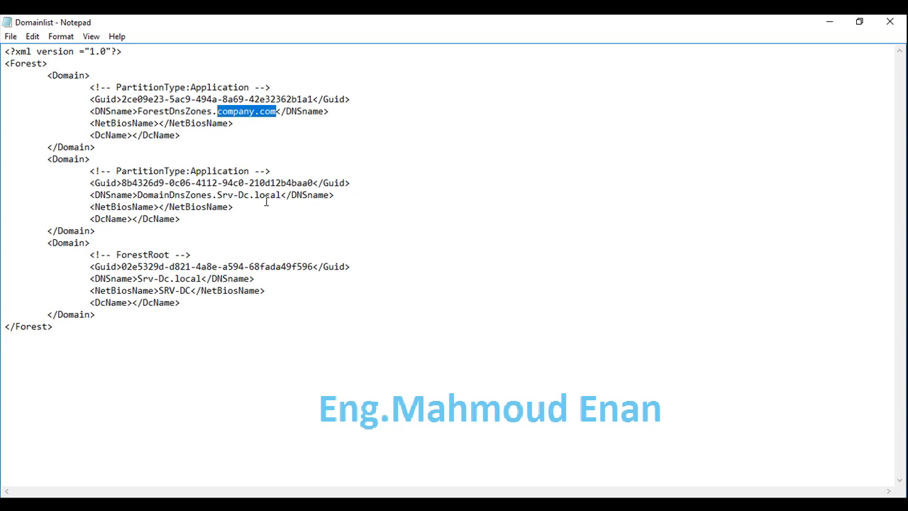
# Step: Paste company.com over Srv-Dc.local in the second DNSname and the forest root entry
pyautogui.moveTo(281, 197); pyautogui.dragTo(216, 195)
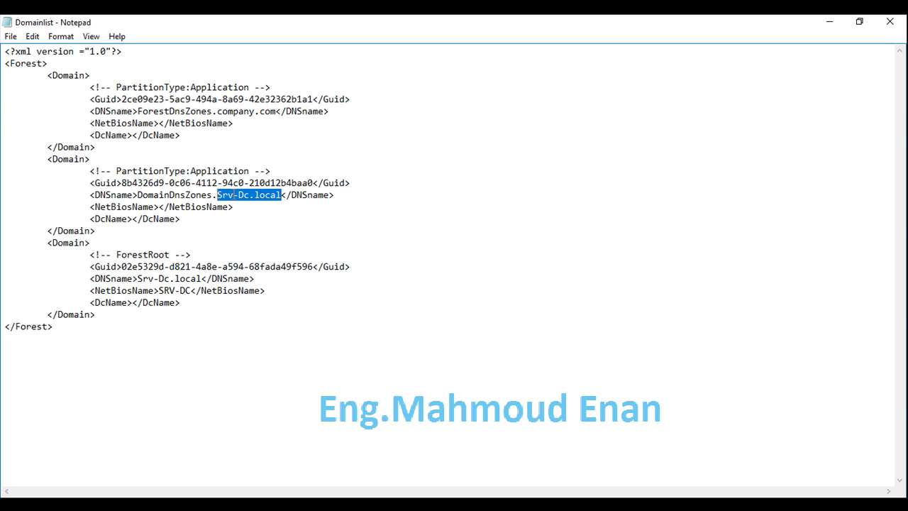
pyautogui.rightClick(257, 194)
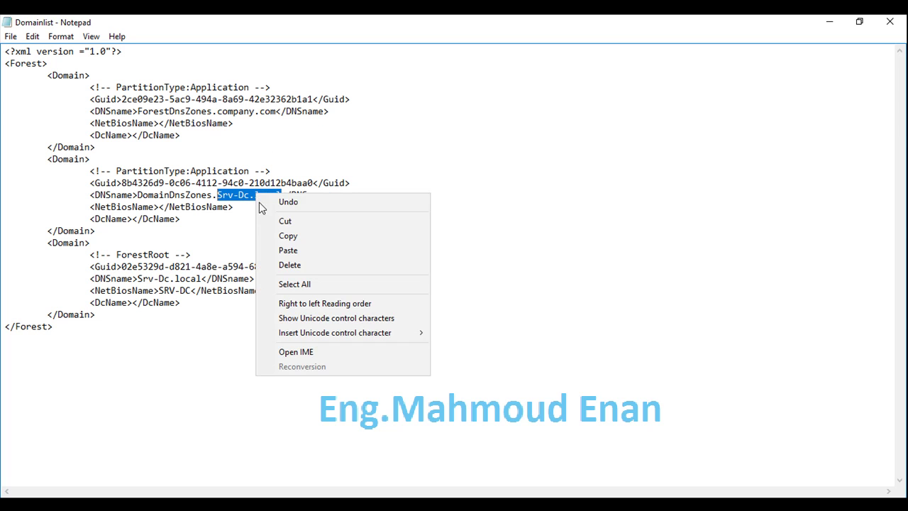
pyautogui.click(288, 251)
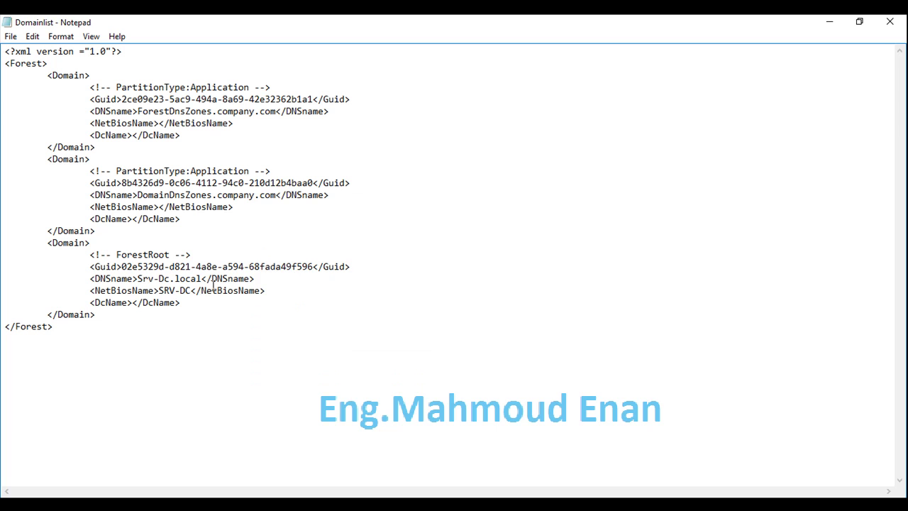
pyautogui.moveTo(201, 278); pyautogui.dragTo(137, 278)
pyautogui.rightClick(170, 278)
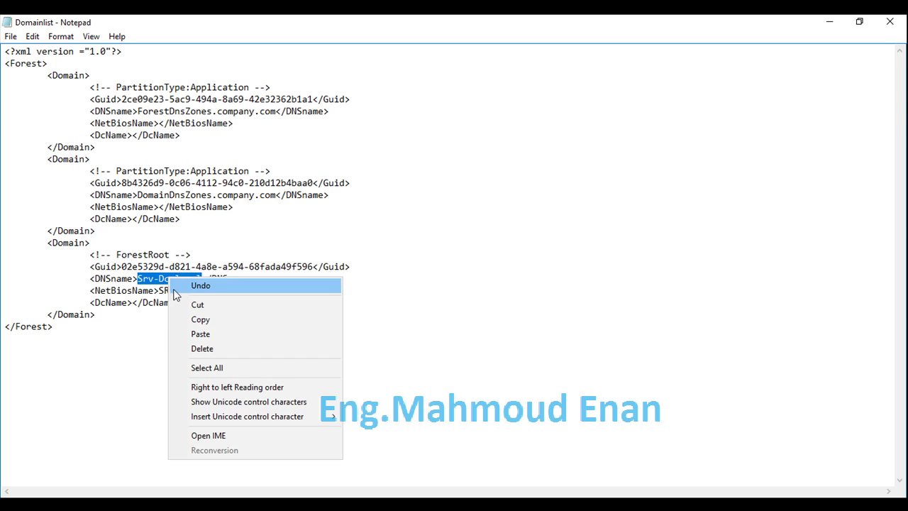
pyautogui.click(195, 333)
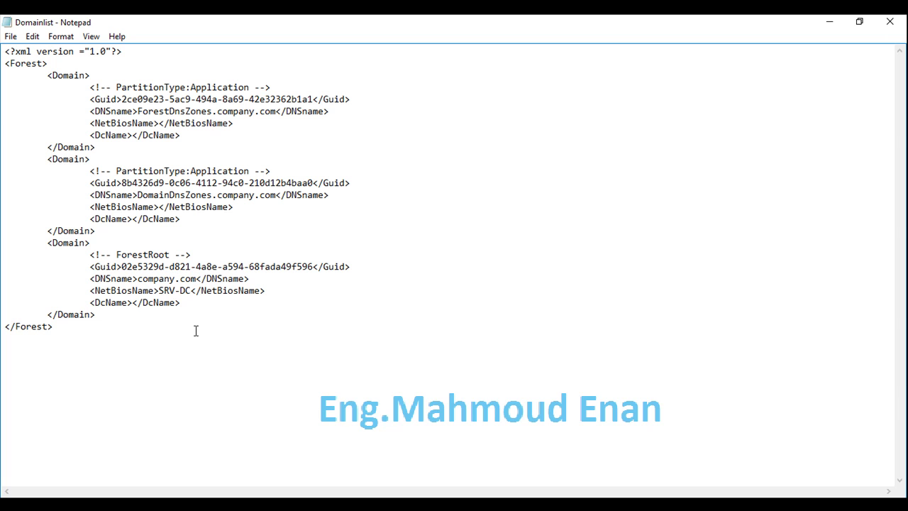
# Step: Change the NetBiosName from SRV-DC to company
pyautogui.moveTo(191, 290); pyautogui.dragTo(159, 290)
pyautogui.rightClick(171, 291)
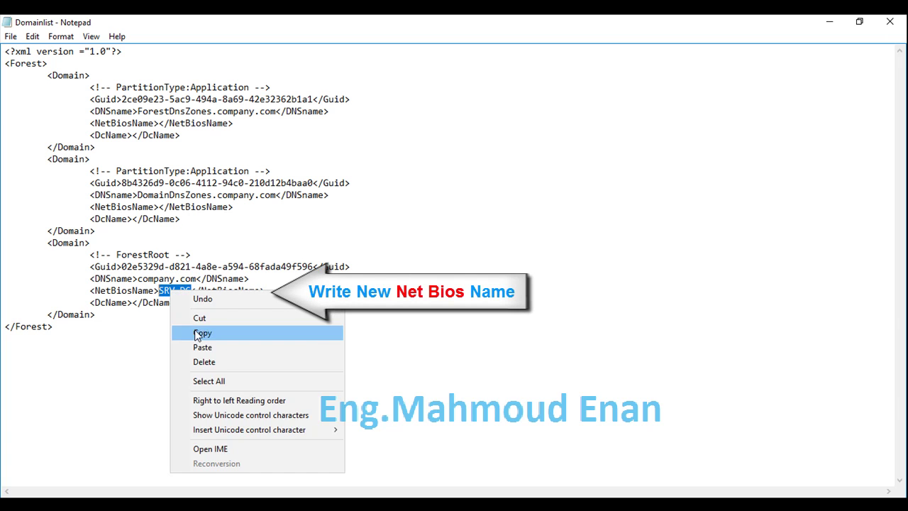
pyautogui.click(202, 347)
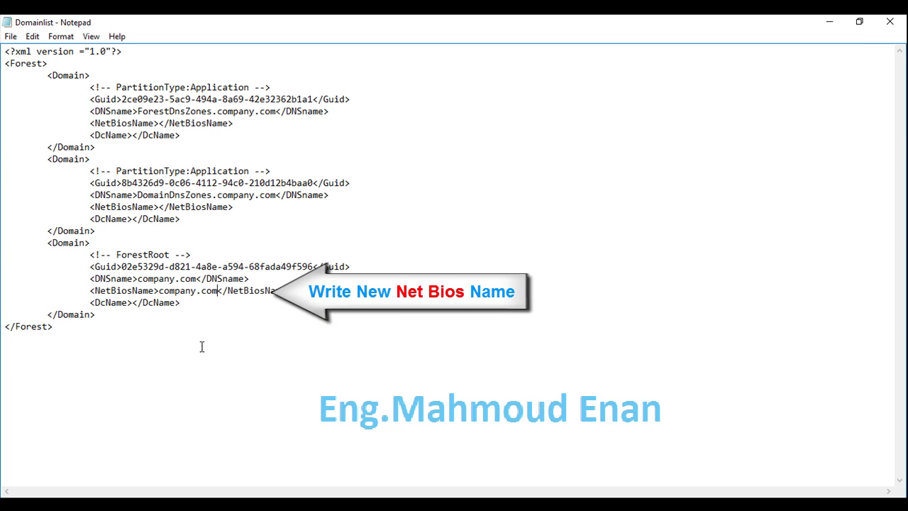
pyautogui.press('BackSpace')
pyautogui.press('BackSpace')
pyautogui.press('BackSpace')
pyautogui.press('BackSpace')
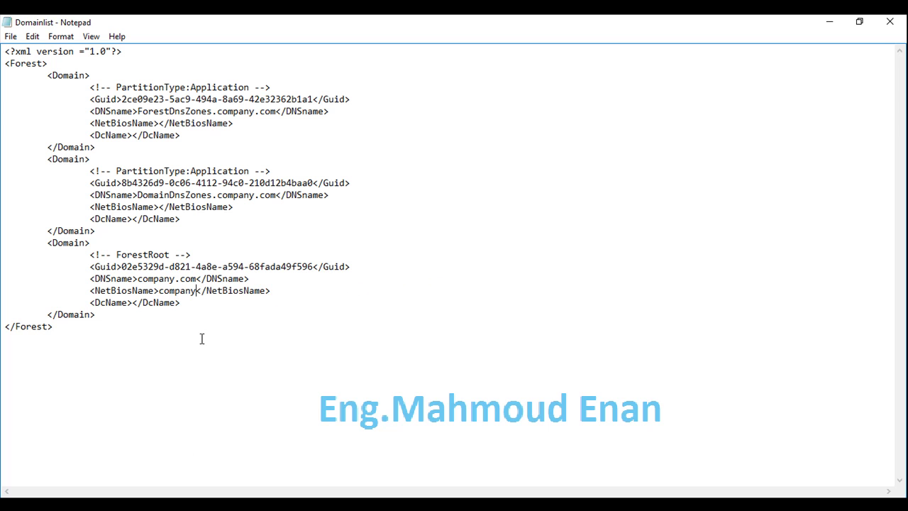
# Step: Save Domainlist and close Notepad
pyautogui.click(11, 36)
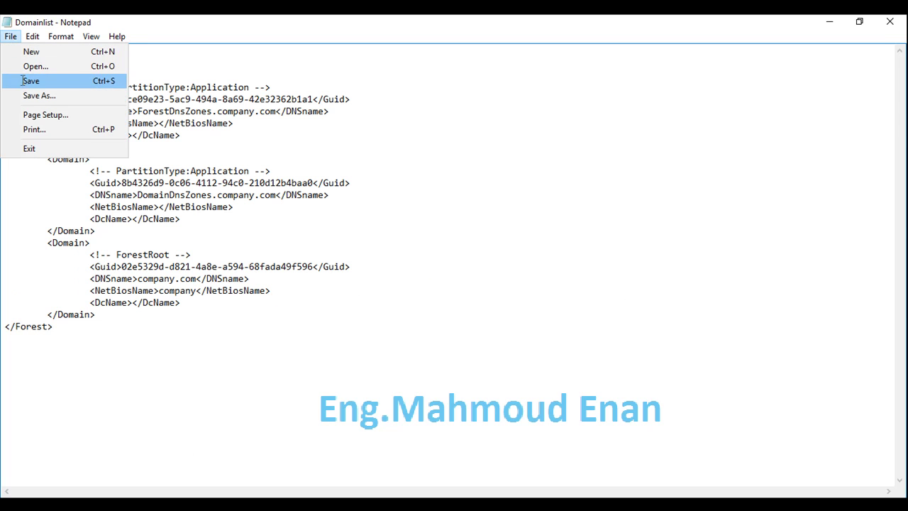
pyautogui.click(26, 82)
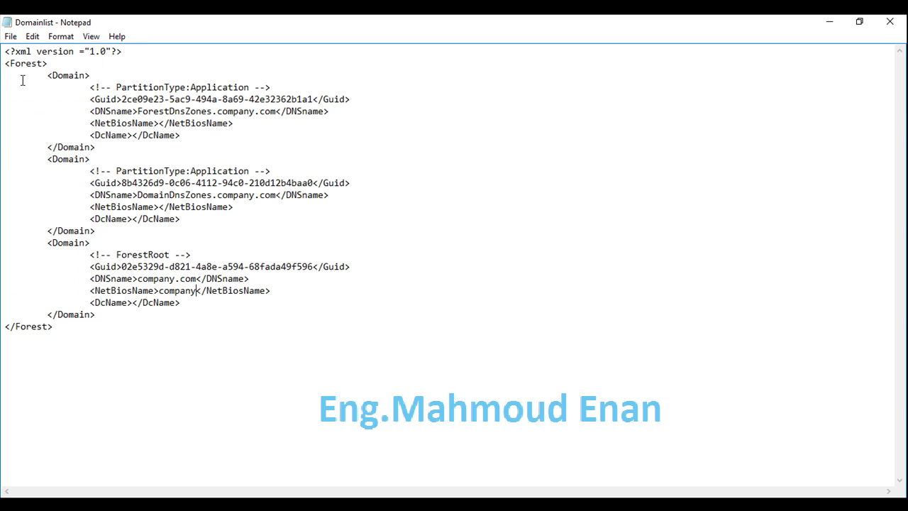
pyautogui.click(890, 22)
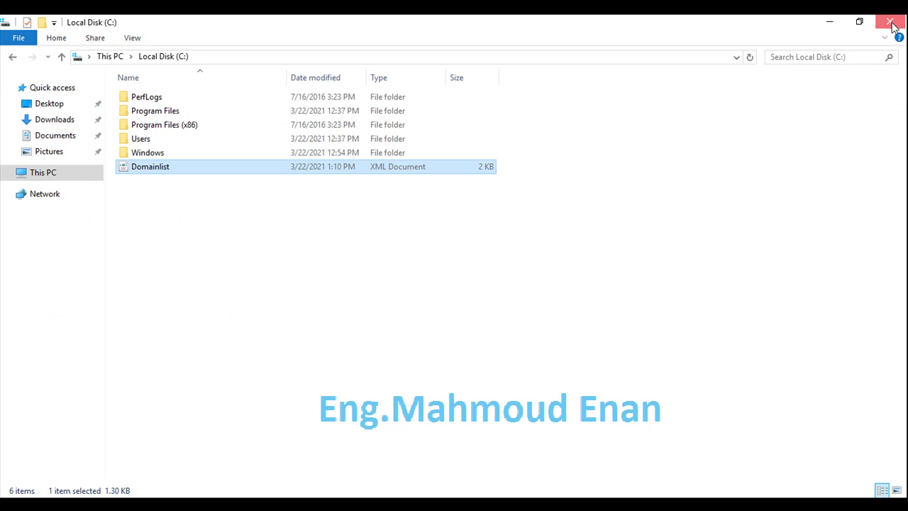
# Step: Close File Explorer, then run rendom /upload and rendom /prepare
pyautogui.click(890, 22)
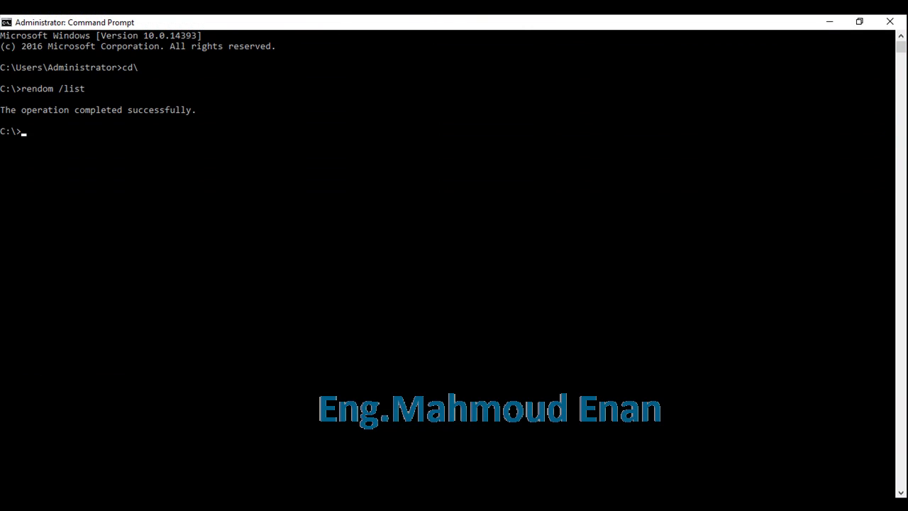
pyautogui.press('Up')
pyautogui.press('Return')
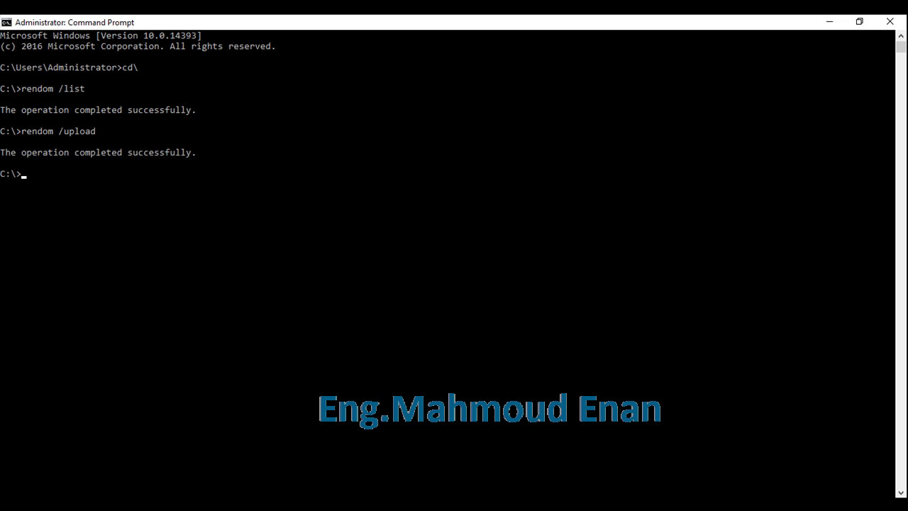
pyautogui.press('Up')
pyautogui.press('BackSpace')
pyautogui.press('BackSpace')
pyautogui.press('BackSpace')
pyautogui.press('BackSpace')
pyautogui.press('BackSpace')
pyautogui.write('prepare')
pyautogui.press('Return')
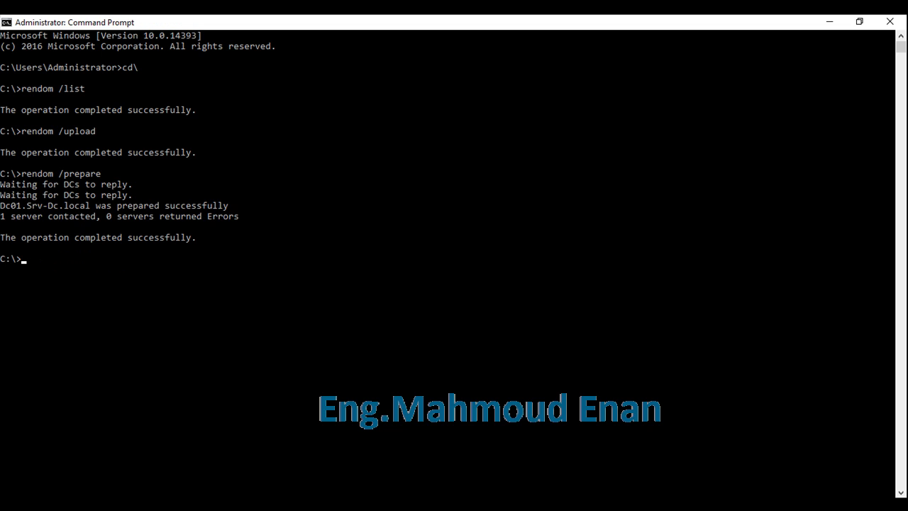
# Step: Run rendom /execute and dismiss the sign-out warning
pyautogui.press('Up')
pyautogui.press('BackSpace')
pyautogui.press('BackSpace')
pyautogui.press('BackSpace')
pyautogui.press('BackSpace')
pyautogui.press('BackSpace')
pyautogui.press('BackSpace')
pyautogui.press('BackSpace')
pyautogui.write('execute')
pyautogui.press('Return')
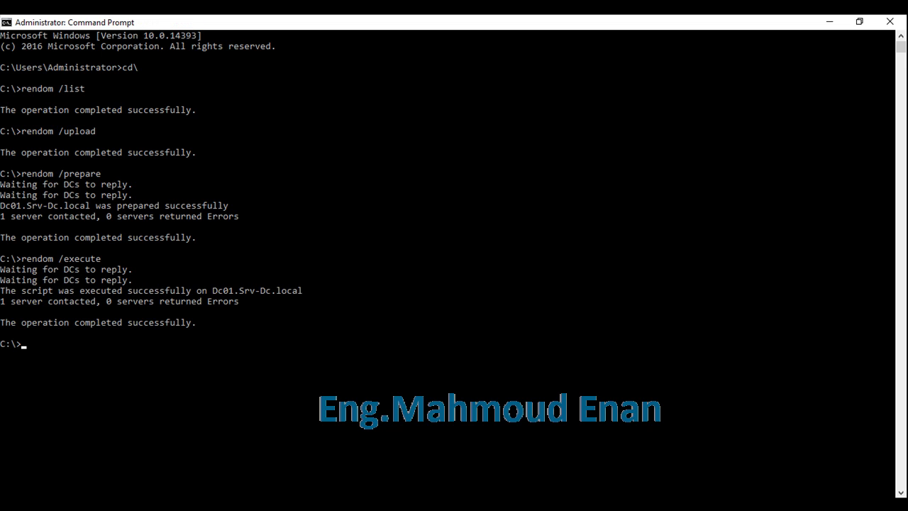
pyautogui.click(633, 291)
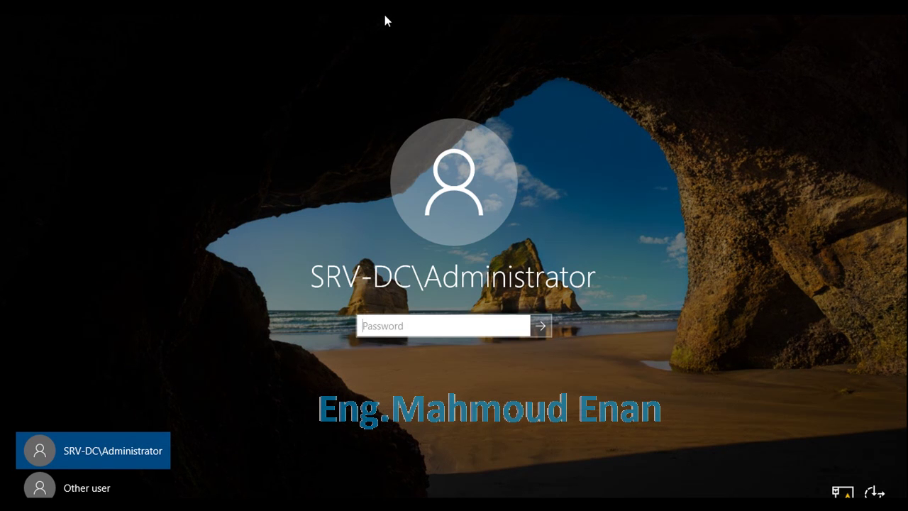
# Step: Sign in as other user company\administrator with the administrator password
pyautogui.click(88, 495)
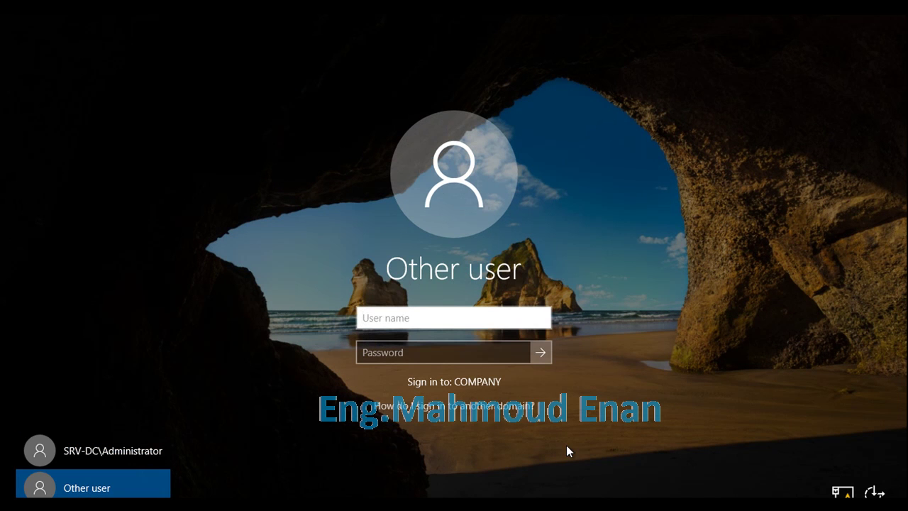
pyautogui.write('company\\a')
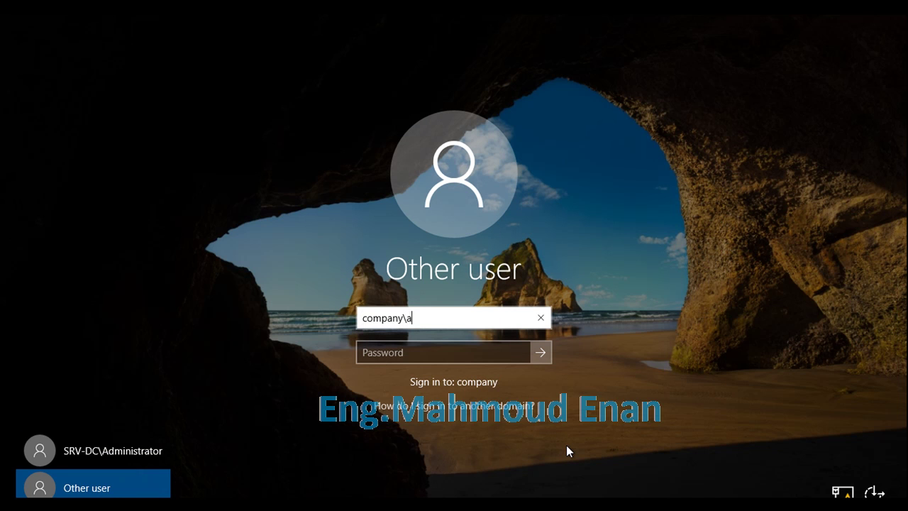
pyautogui.write('dministrator')
pyautogui.press('Tab')
pyautogui.write('••••••••')
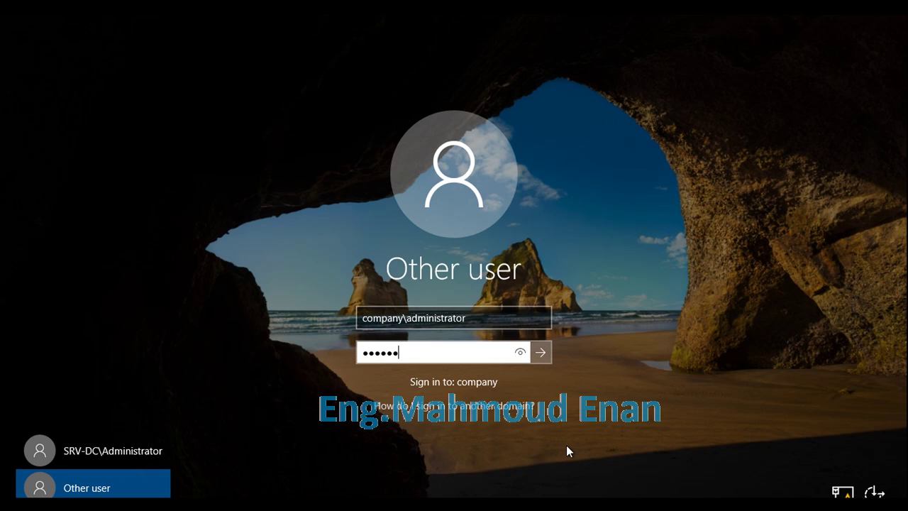
pyautogui.press('Return')
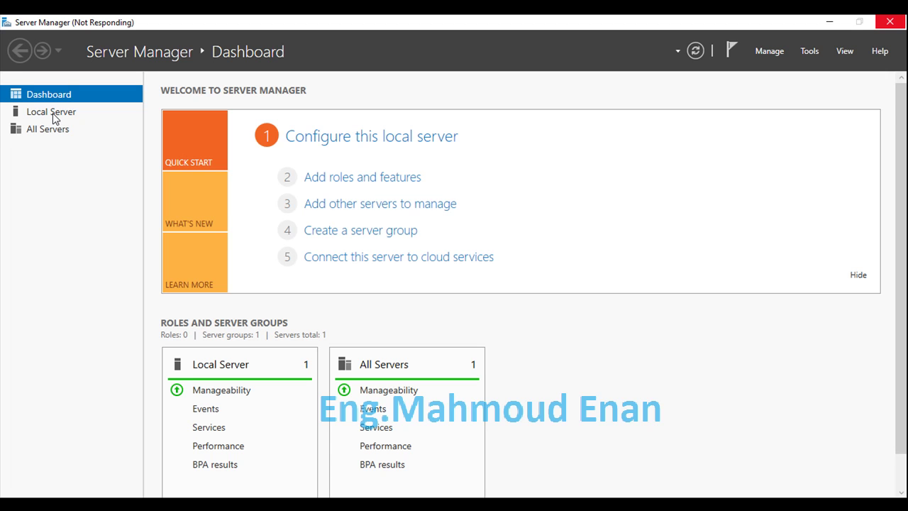
# Step: Check Local Server shows domain company.com, then launch cmd as administrator
pyautogui.click(54, 118)
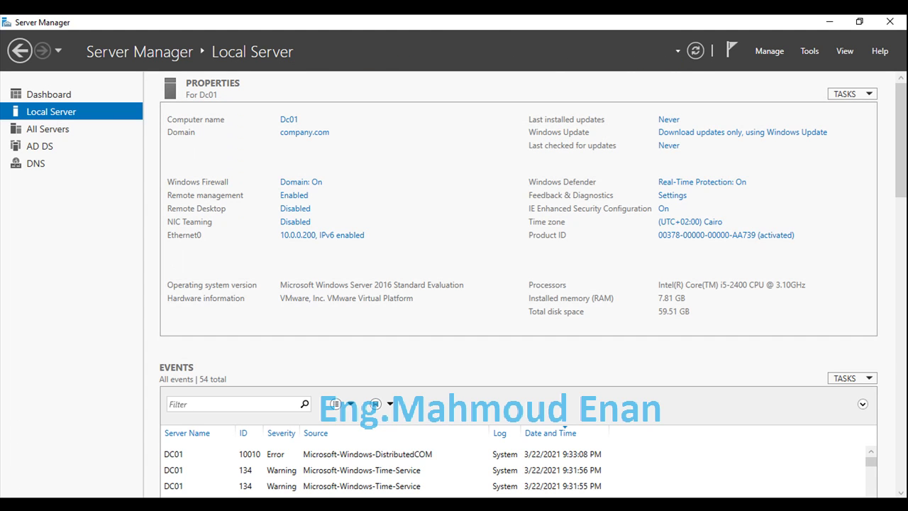
pyautogui.press('super')
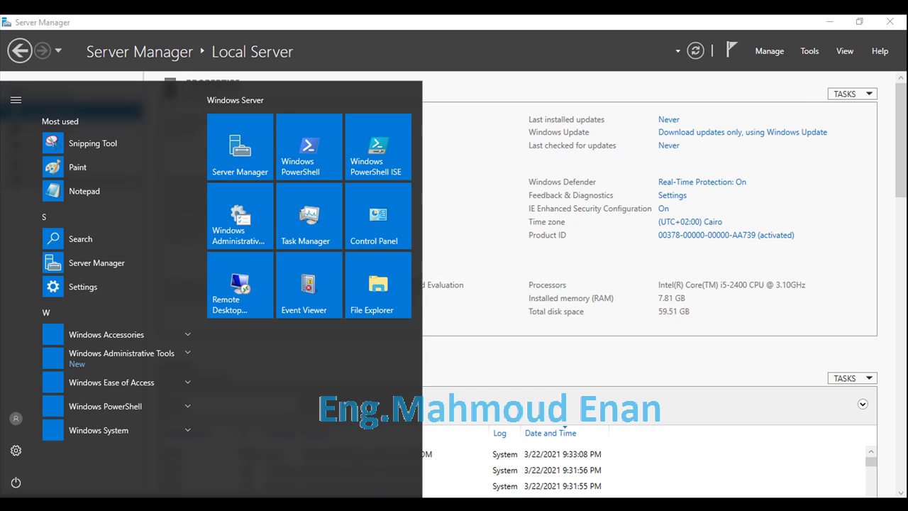
pyautogui.press('super')
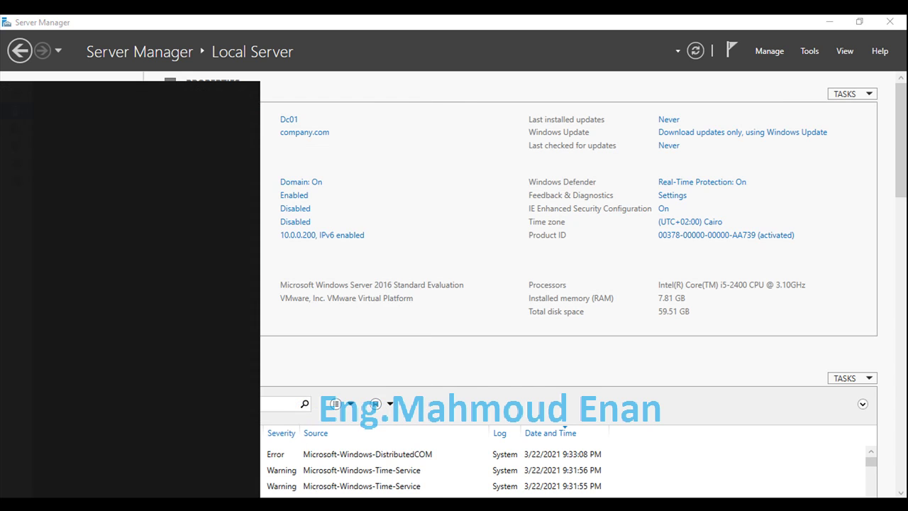
pyautogui.write('cmd')
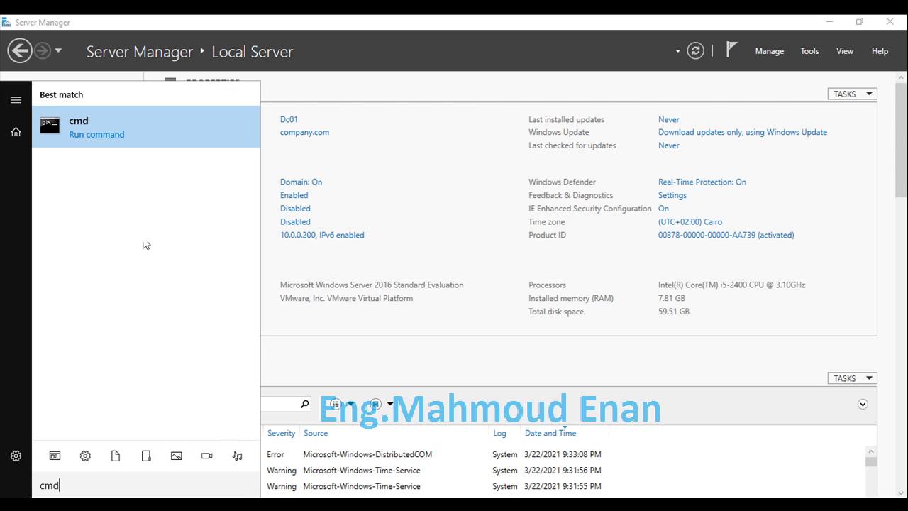
pyautogui.click(164, 135)
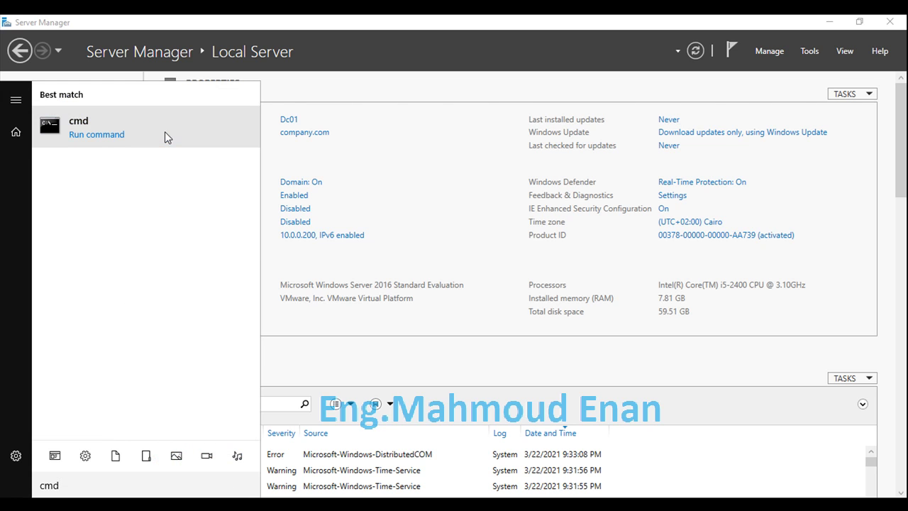
pyautogui.rightClick(164, 132)
pyautogui.click(168, 147)
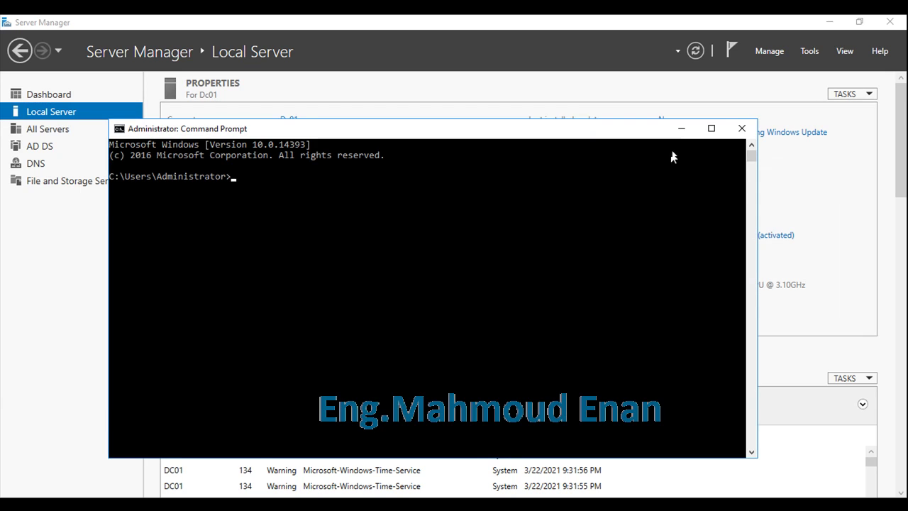
# Step: Maximize Command Prompt and run gpfixup /olddns:srv-dc.local /newdns:company.com
pyautogui.click(711, 129)
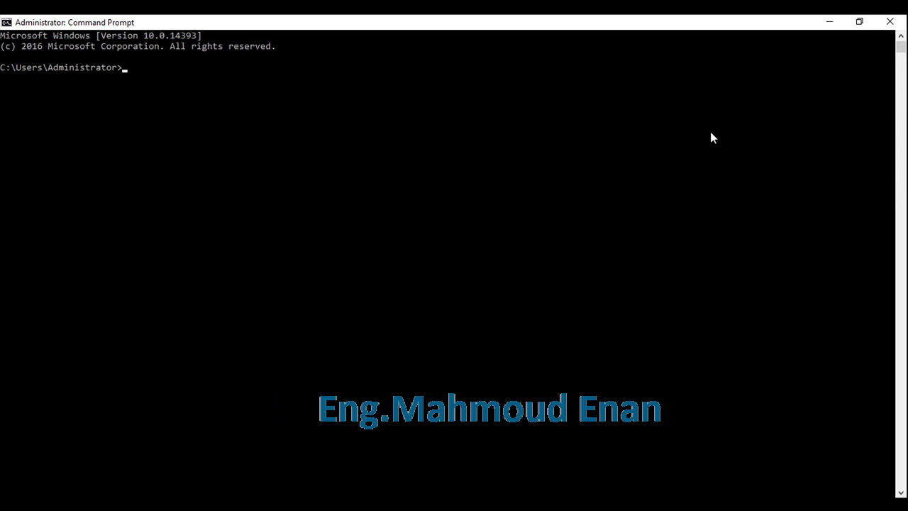
pyautogui.write('gpfixup /olddns:srv')
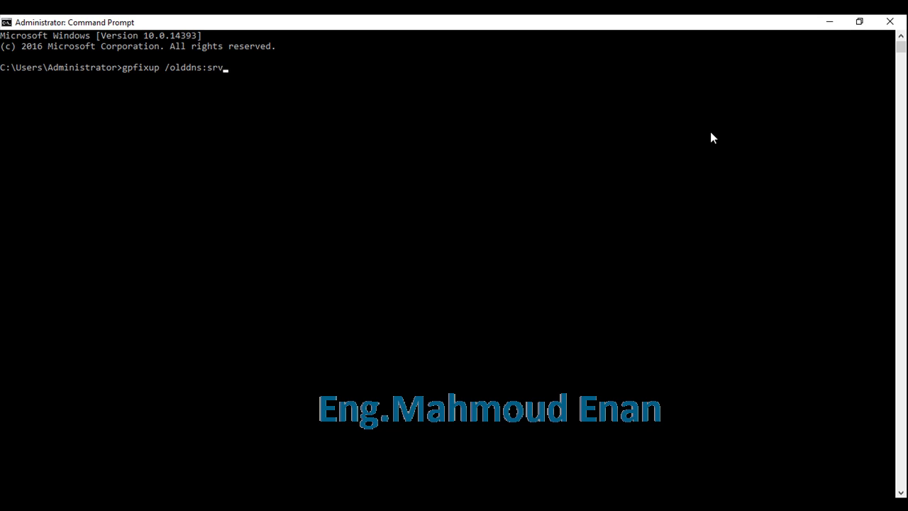
pyautogui.write('-dc.local /newdns:com')
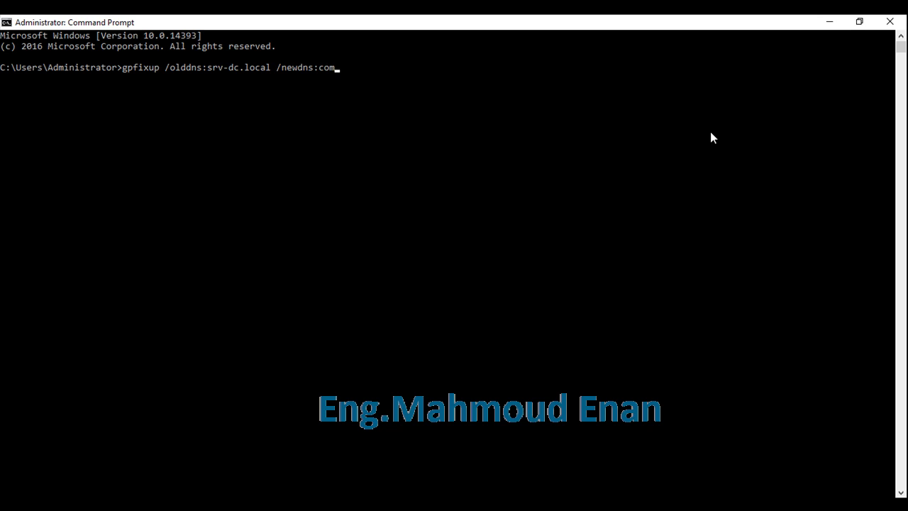
pyautogui.write('pany.com')
pyautogui.press('Return')
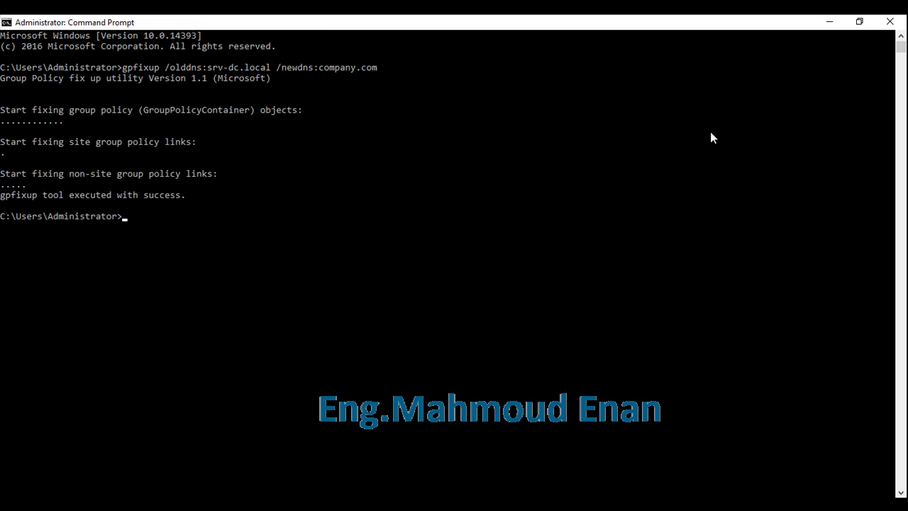
# Step: Run gpfixup /oldnb:srv-dc /newnb:company by editing the recalled command
pyautogui.press('Up')
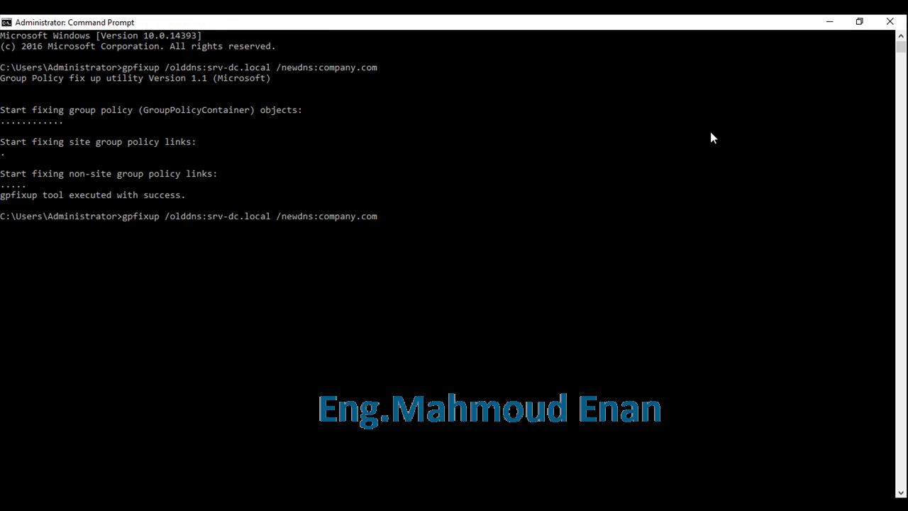
pyautogui.press('BackSpace')
pyautogui.press('BackSpace')
pyautogui.press('BackSpace')
pyautogui.press('BackSpace')
pyautogui.press('BackSpace')
pyautogui.press('BackSpace')
pyautogui.press('BackSpace')
pyautogui.press('BackSpace')
pyautogui.press('BackSpace')
pyautogui.press('BackSpace')
pyautogui.press('BackSpace')
pyautogui.press('BackSpace')
pyautogui.press('BackSpace')
pyautogui.press('BackSpace')
pyautogui.press('BackSpace')
pyautogui.press('BackSpace')
pyautogui.press('BackSpace')
pyautogui.press('BackSpace')
pyautogui.press('BackSpace')
pyautogui.press('BackSpace')
pyautogui.press('BackSpace')
pyautogui.press('BackSpace')
pyautogui.press('BackSpace')
pyautogui.press('BackSpace')
pyautogui.press('BackSpace')
pyautogui.press('BackSpace')
pyautogui.press('BackSpace')
pyautogui.press('BackSpace')
pyautogui.press('BackSpace')
pyautogui.press('BackSpace')
pyautogui.press('BackSpace')
pyautogui.press('BackSpace')
pyautogui.press('BackSpace')
pyautogui.press('BackSpace')
pyautogui.press('BackSpace')
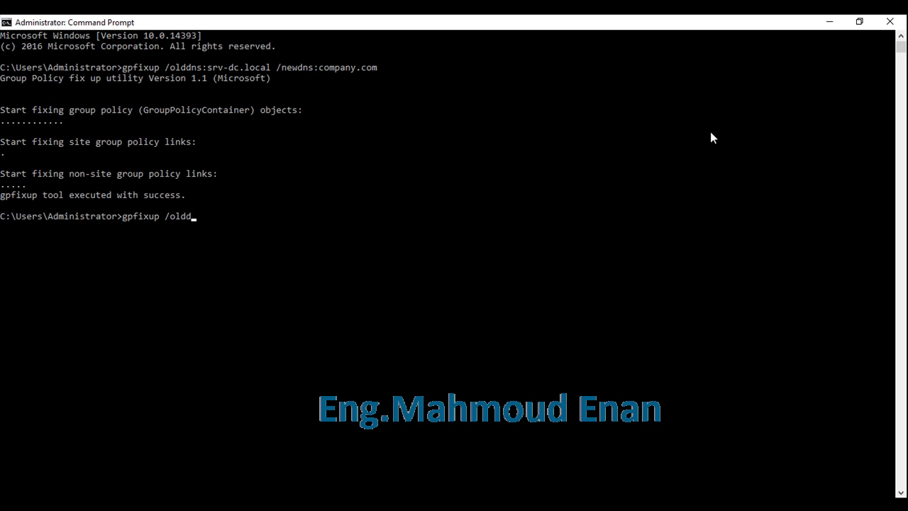
pyautogui.press('BackSpace')
pyautogui.write('nb:srv-dc /newnb:company')
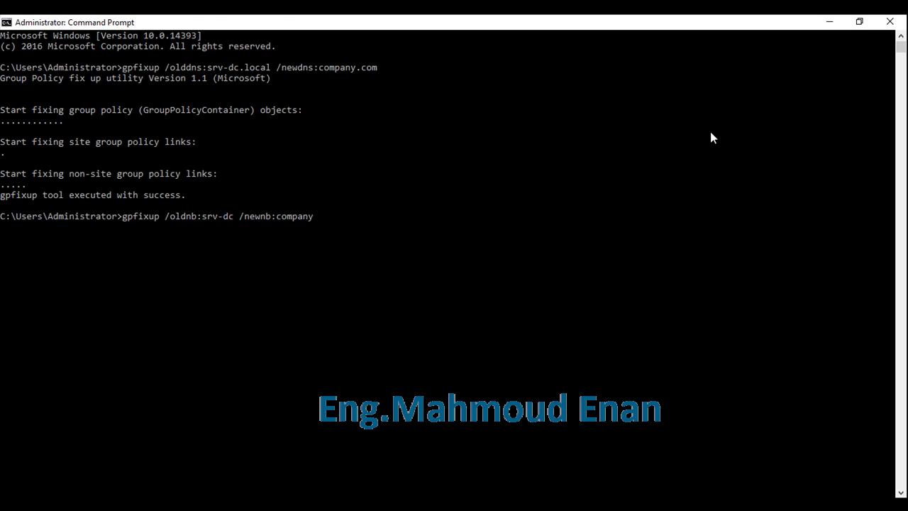
pyautogui.press('Return')
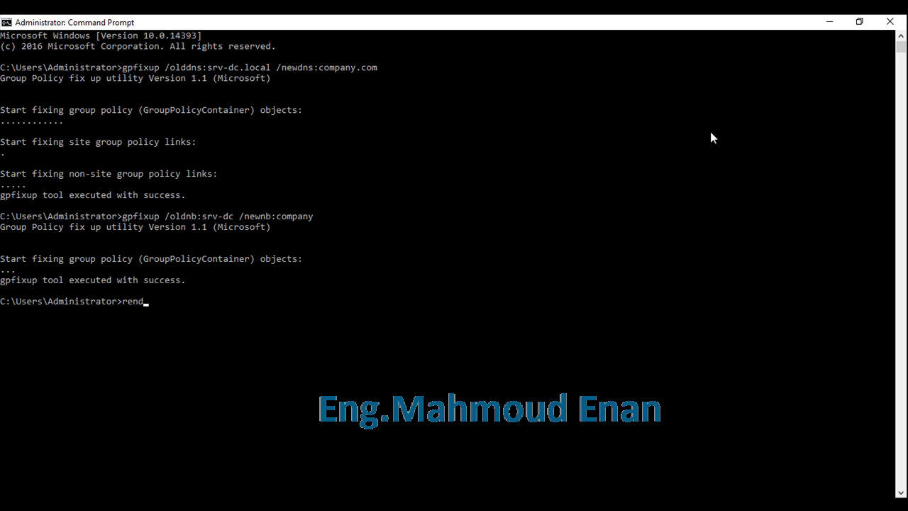
# Step: Run rendom /clean to clean up after the domain rename
pyautogui.write('om')
pyautogui.write('/clean')
pyautogui.press('Return')
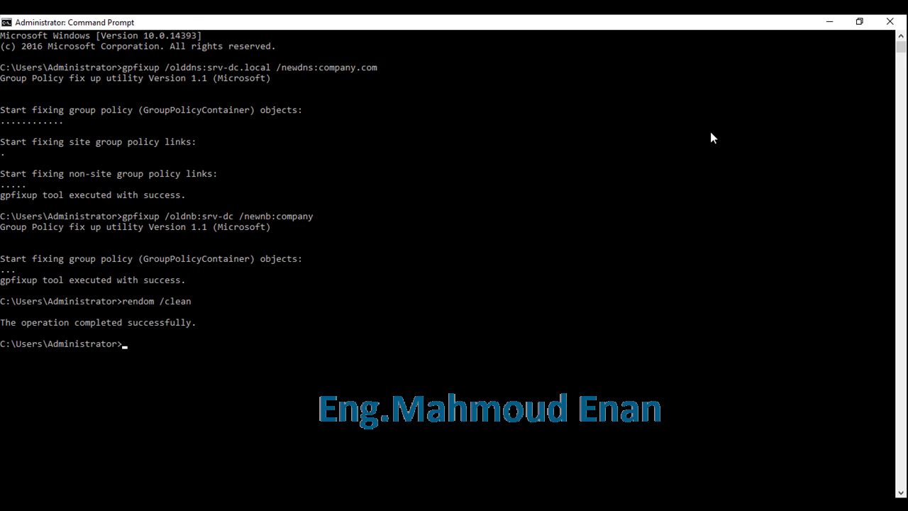
# Step: Run rendom /end to finish the rename, then close the Command Prompt
pyautogui.press('Up')
pyautogui.press('BackSpace')
pyautogui.write('endom /end')
pyautogui.press('Return')
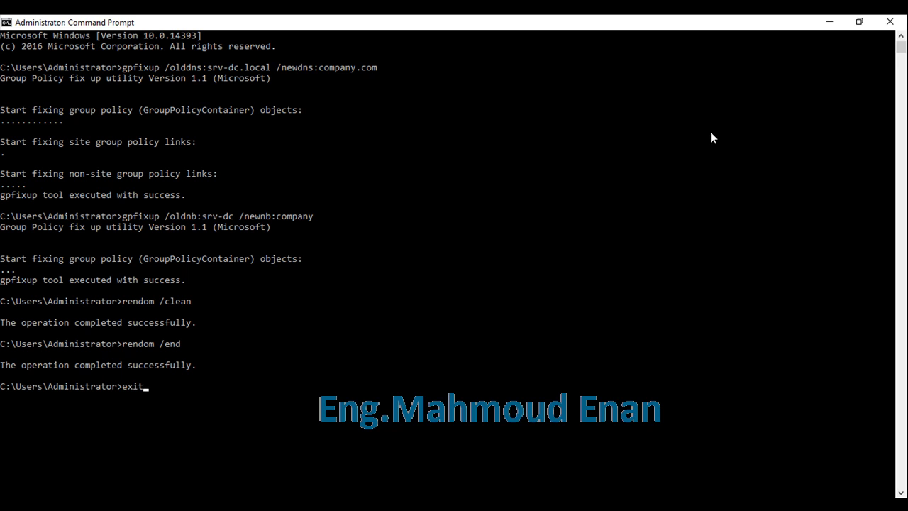
pyautogui.press('Return')
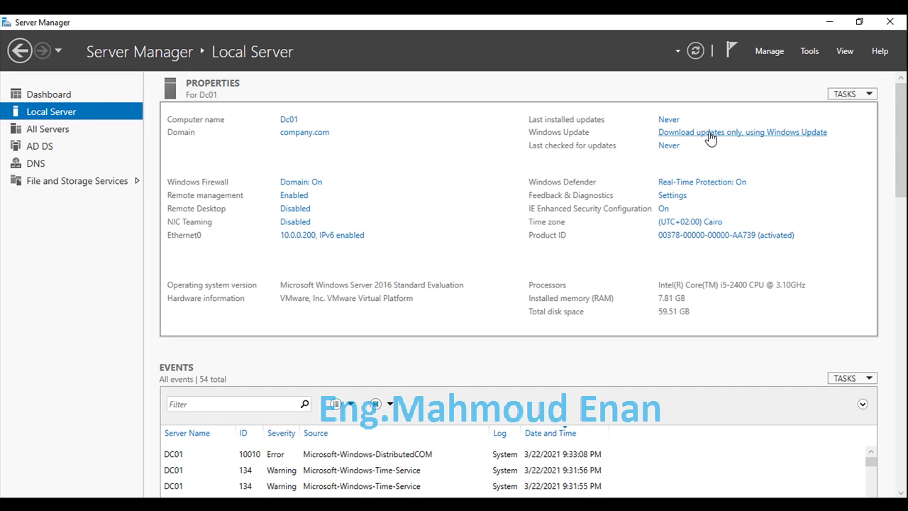
# Step: In Active Directory Users and Computers, expand company.com's Users OU and right-click User1
pyautogui.click(810, 53)
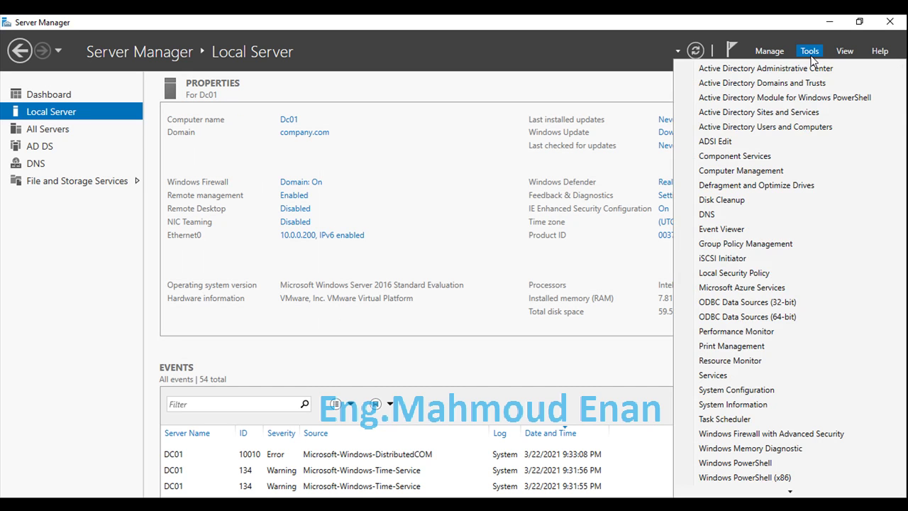
pyautogui.click(794, 128)
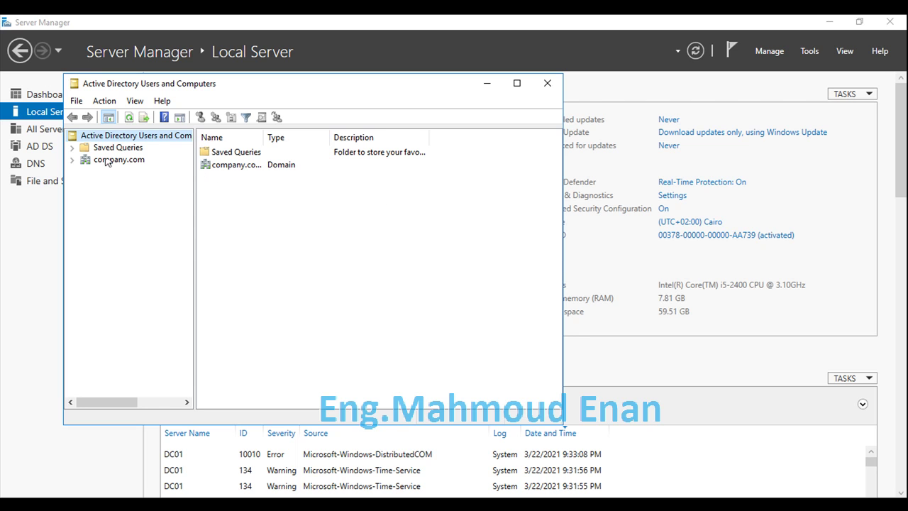
pyautogui.click(71, 162)
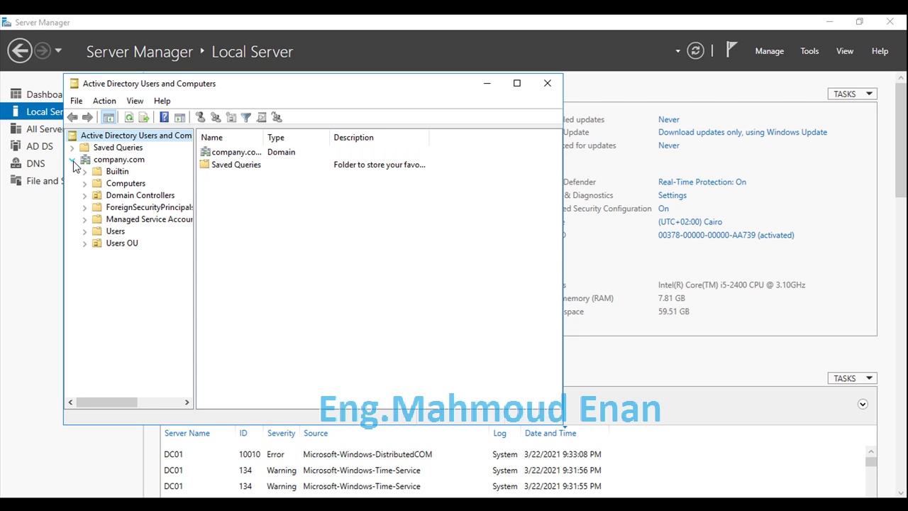
pyautogui.click(104, 162)
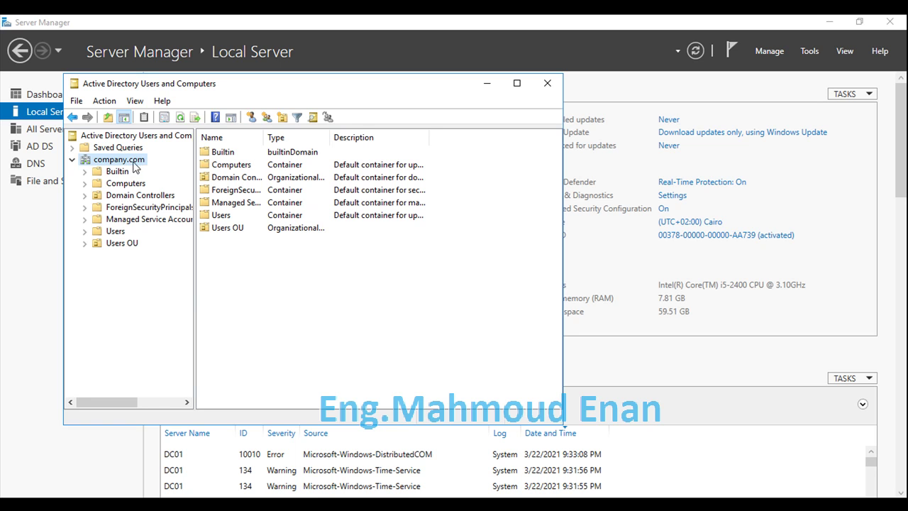
pyautogui.click(134, 244)
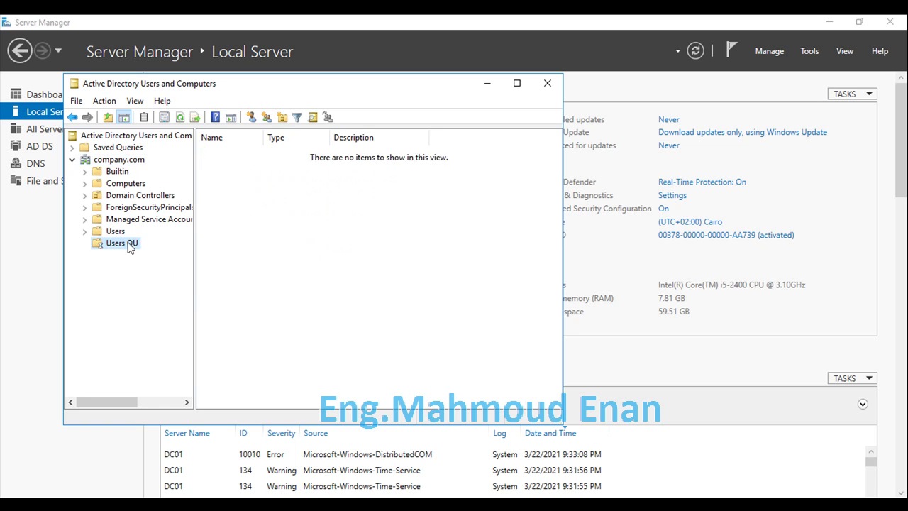
pyautogui.click(229, 166)
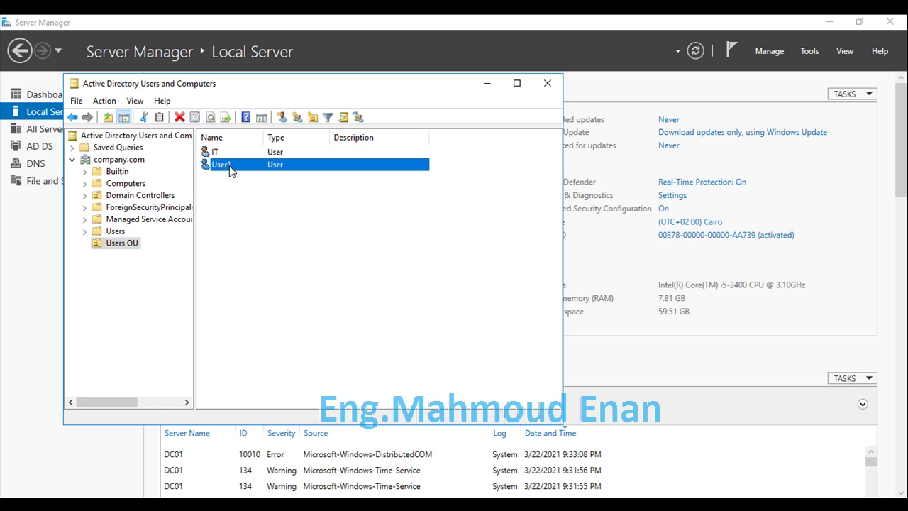
pyautogui.rightClick(229, 167)
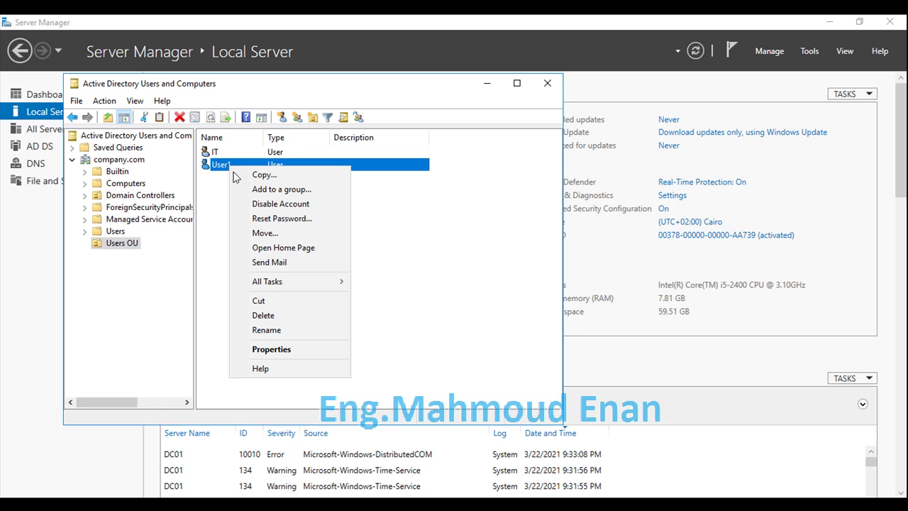
pyautogui.click(280, 348)
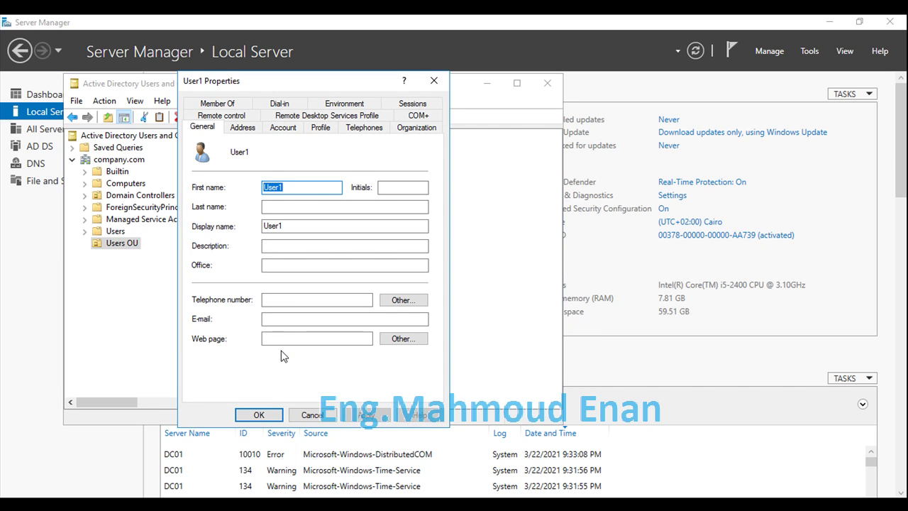
pyautogui.click(284, 128)
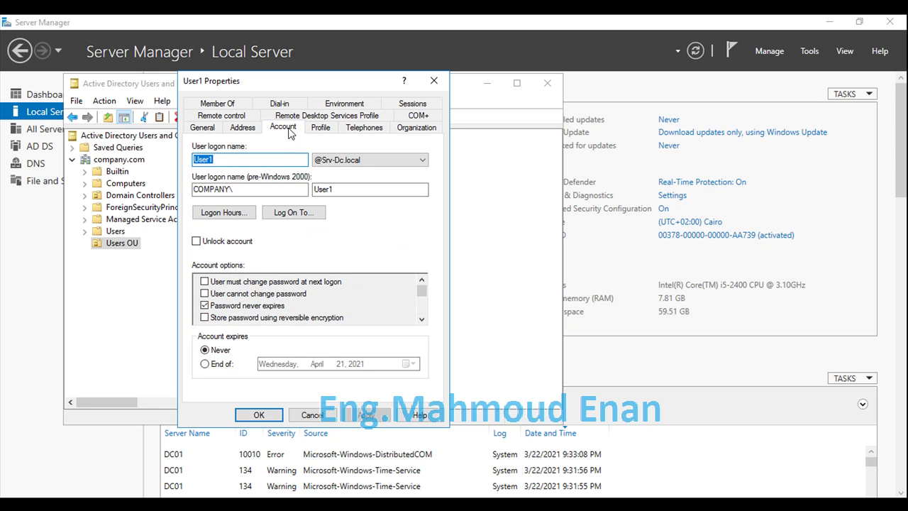
pyautogui.click(283, 192)
pyautogui.moveTo(283, 193); pyautogui.dragTo(186, 188)
pyautogui.click(419, 161)
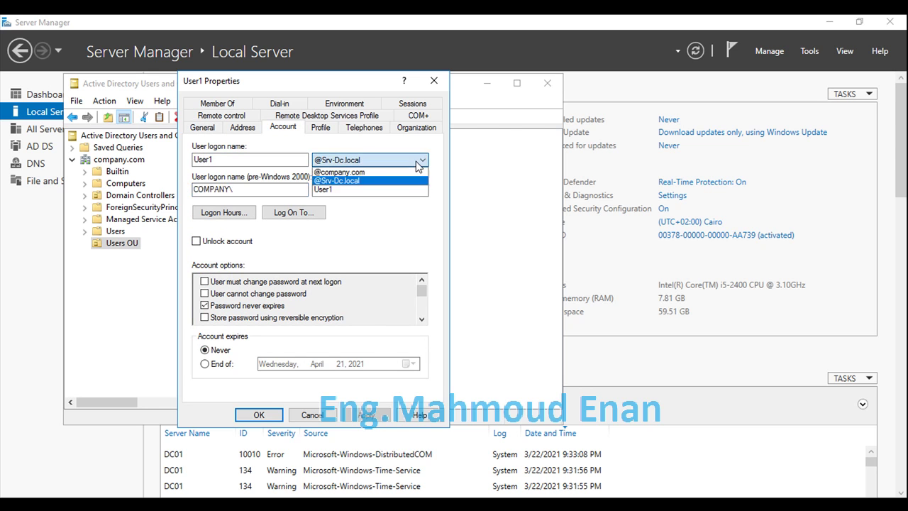
pyautogui.click(408, 172)
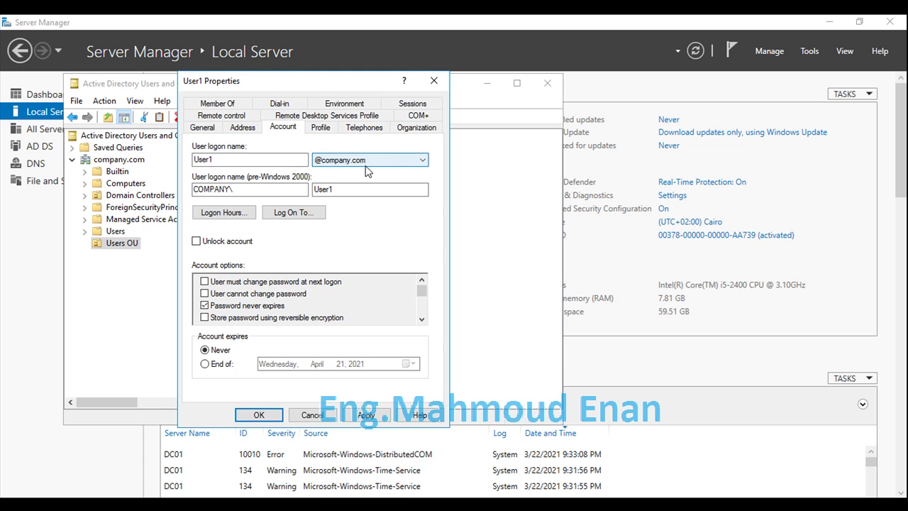
pyautogui.click(366, 415)
pyautogui.click(276, 415)
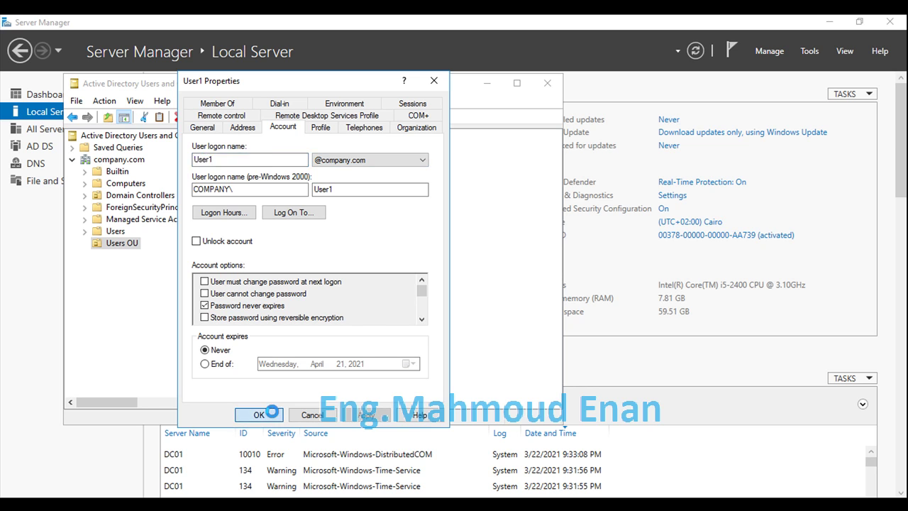
pyautogui.click(547, 83)
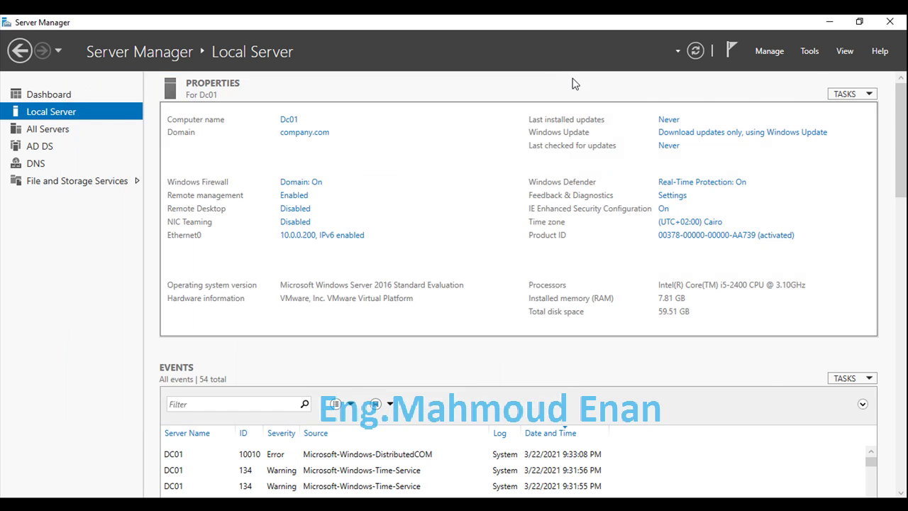
# Step: Launch Group Policy Management and remove the unreachable Srv-Dc.local forest from the console
pyautogui.click(813, 53)
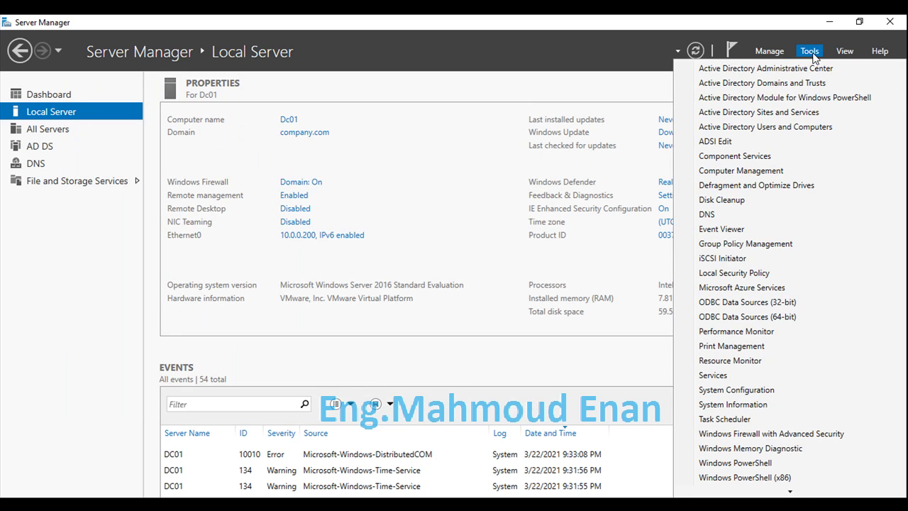
pyautogui.click(786, 245)
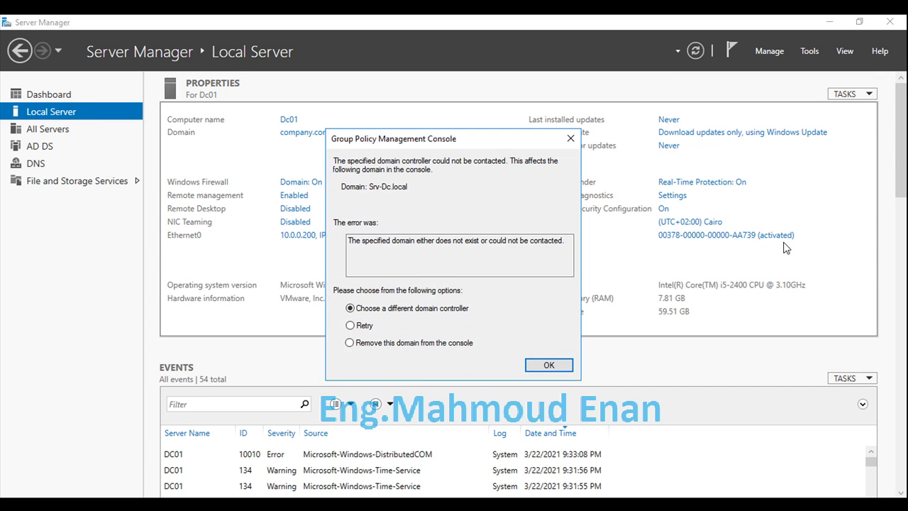
pyautogui.click(375, 343)
pyautogui.click(541, 369)
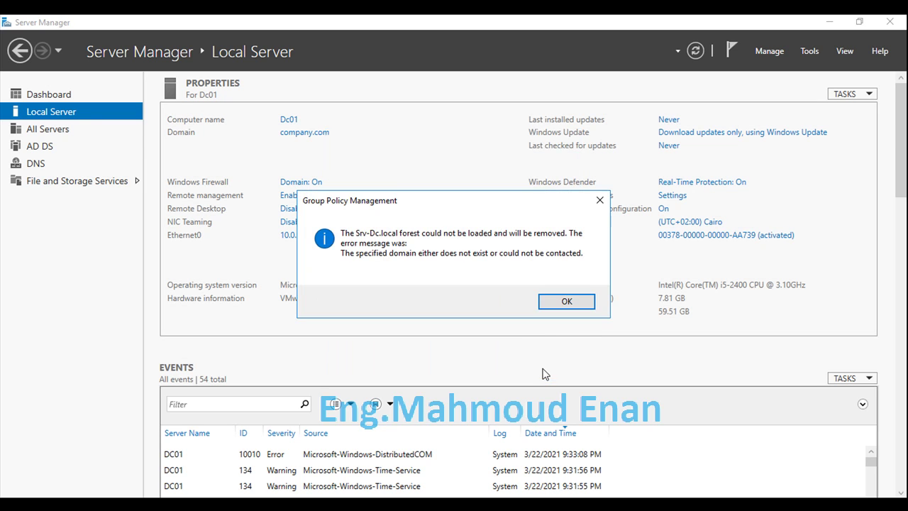
pyautogui.click(565, 301)
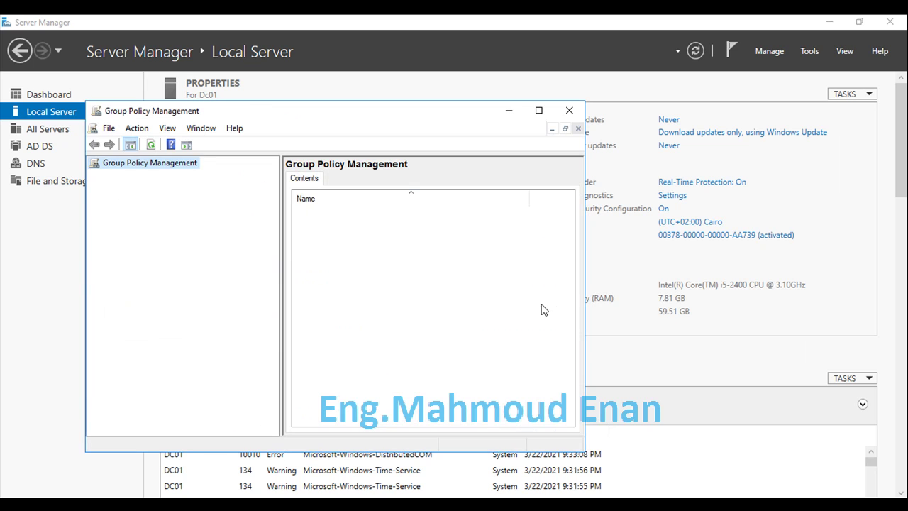
# Step: Add the company.com forest to the Group Policy Management console
pyautogui.rightClick(137, 164)
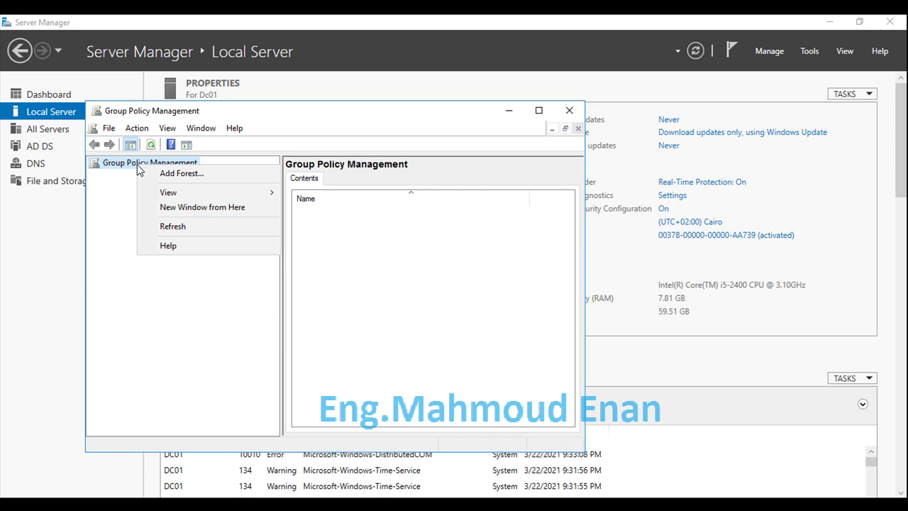
pyautogui.click(129, 163)
pyautogui.rightClick(130, 163)
pyautogui.click(143, 169)
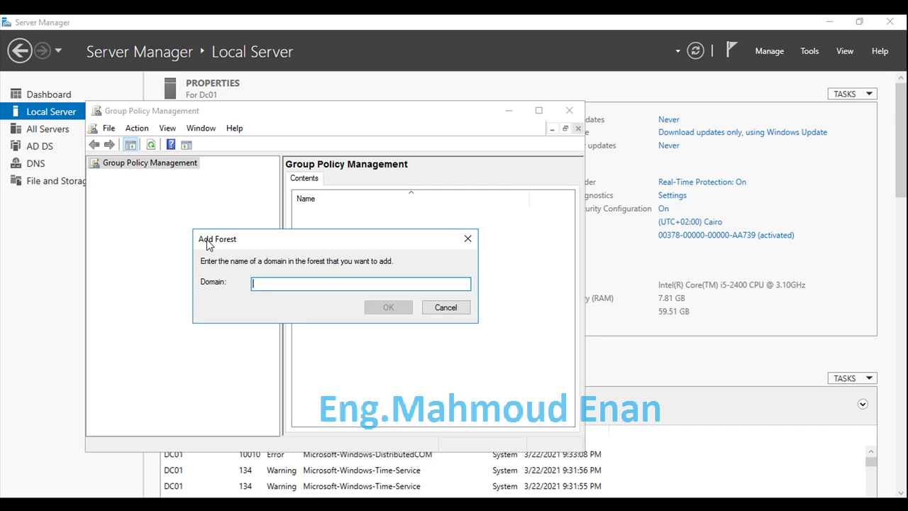
pyautogui.write('compan')
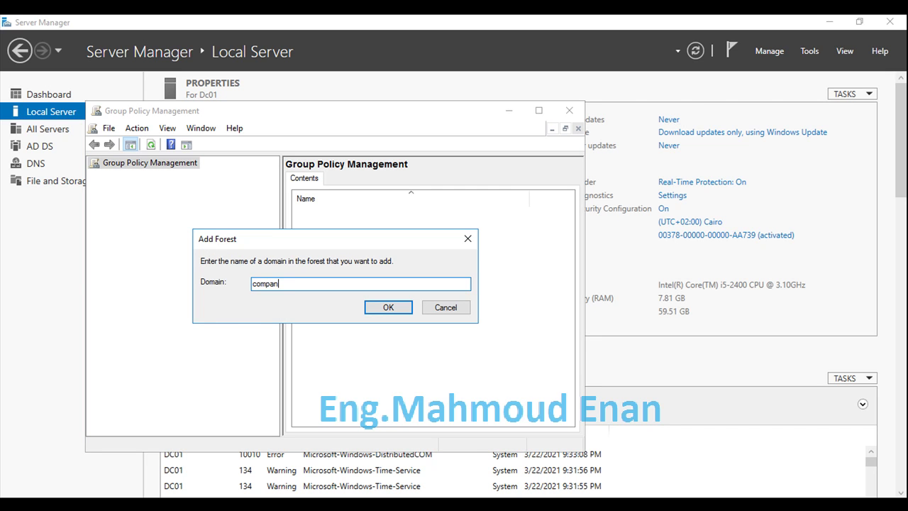
pyautogui.write('y.com')
pyautogui.press('Return')
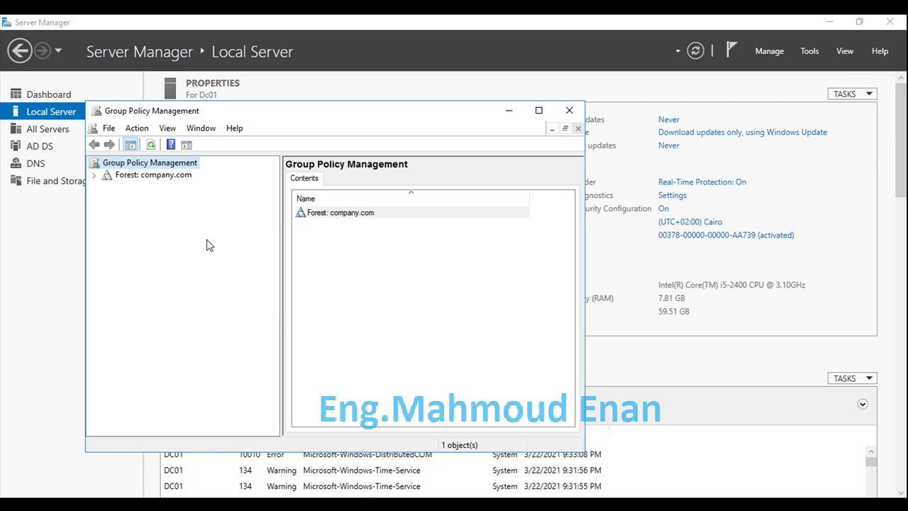
# Step: Expand company.com's Group Policy Objects to confirm the Test GPO, then close the console
pyautogui.click(94, 176)
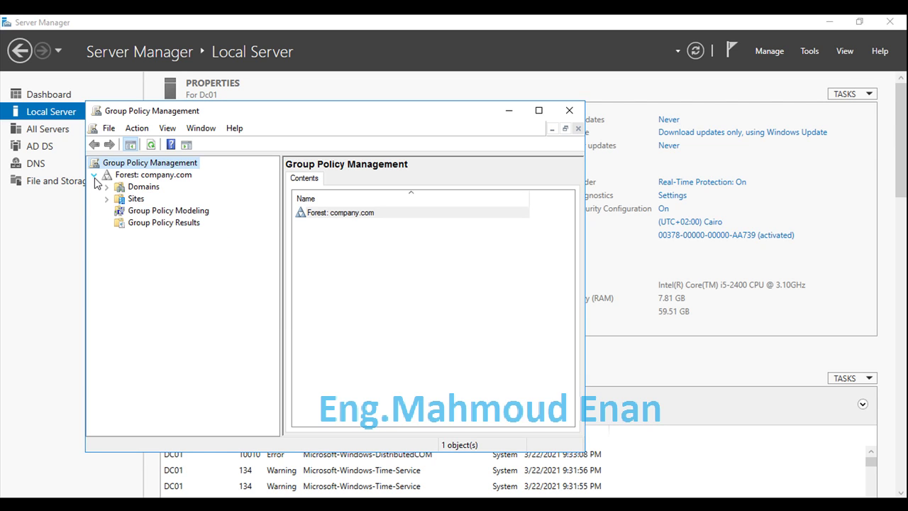
pyautogui.click(107, 187)
pyautogui.click(149, 201)
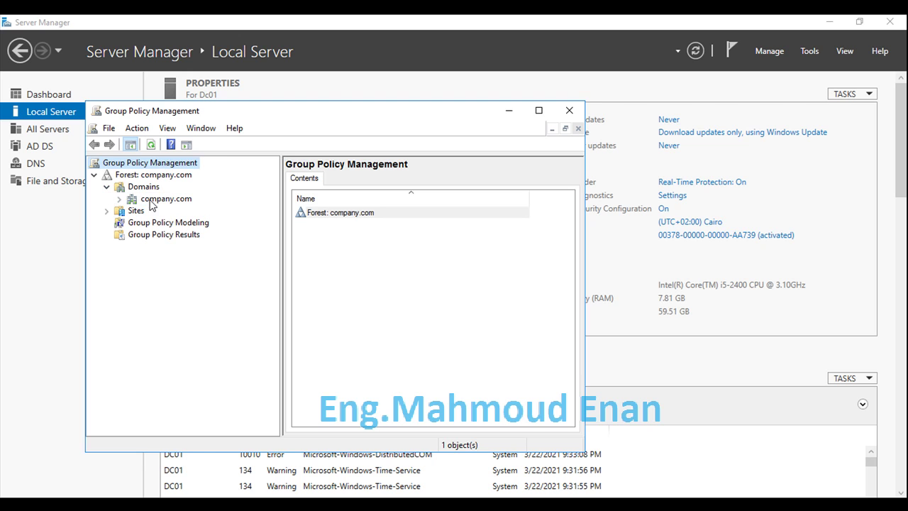
pyautogui.click(120, 200)
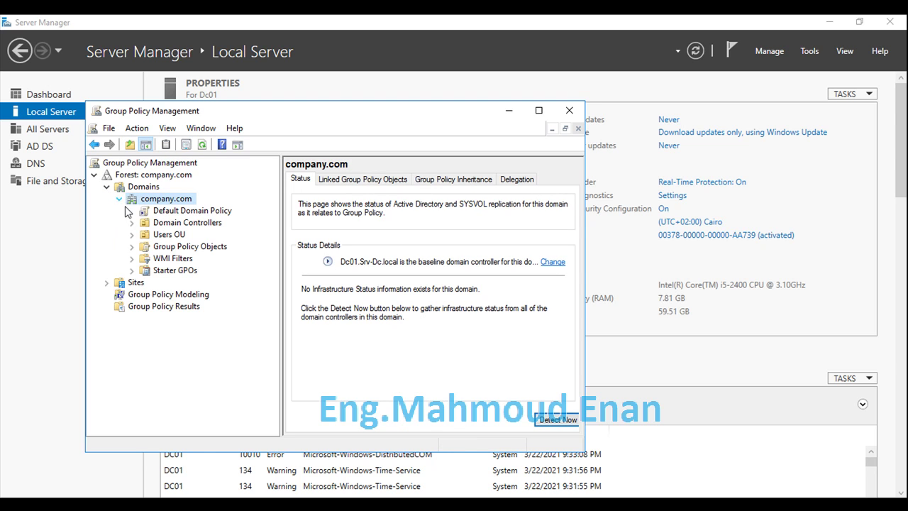
pyautogui.click(158, 249)
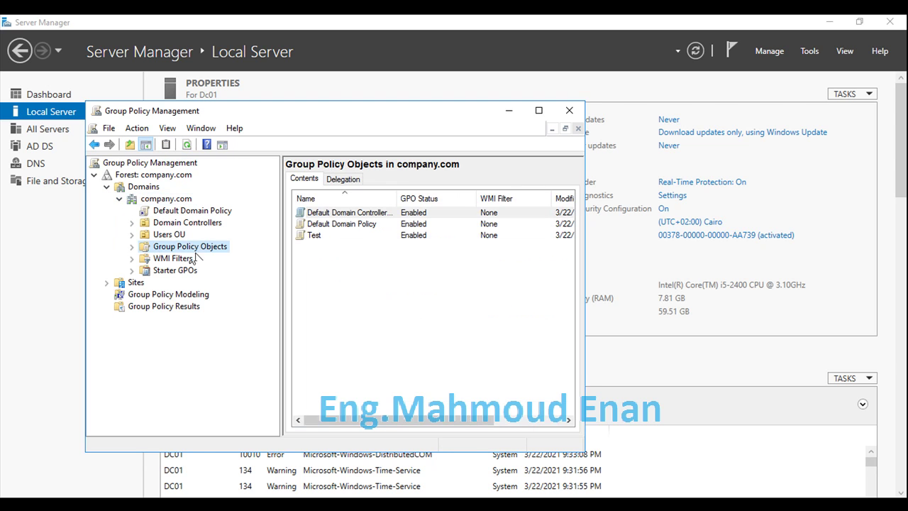
pyautogui.click(313, 238)
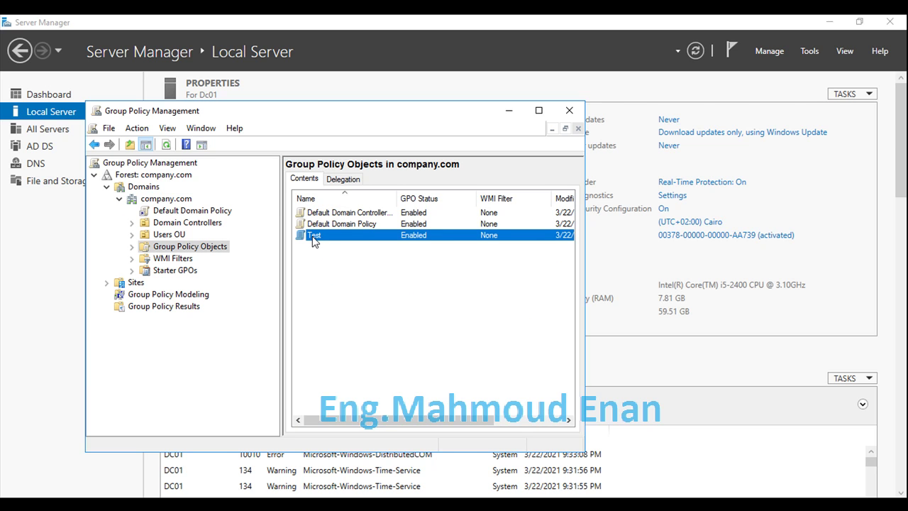
pyautogui.click(569, 111)
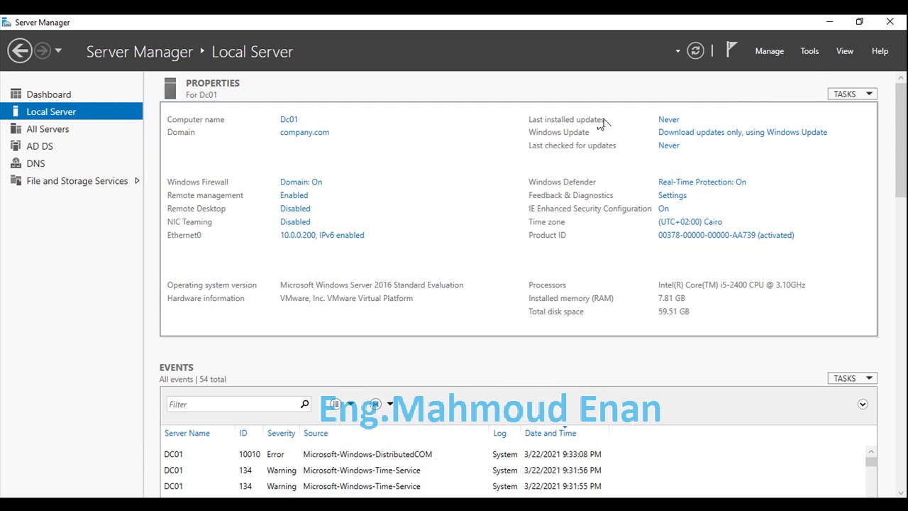
# Step: Close Server Manager, restart with a planned reason, and type the administrator password at sign-in
pyautogui.click(890, 23)
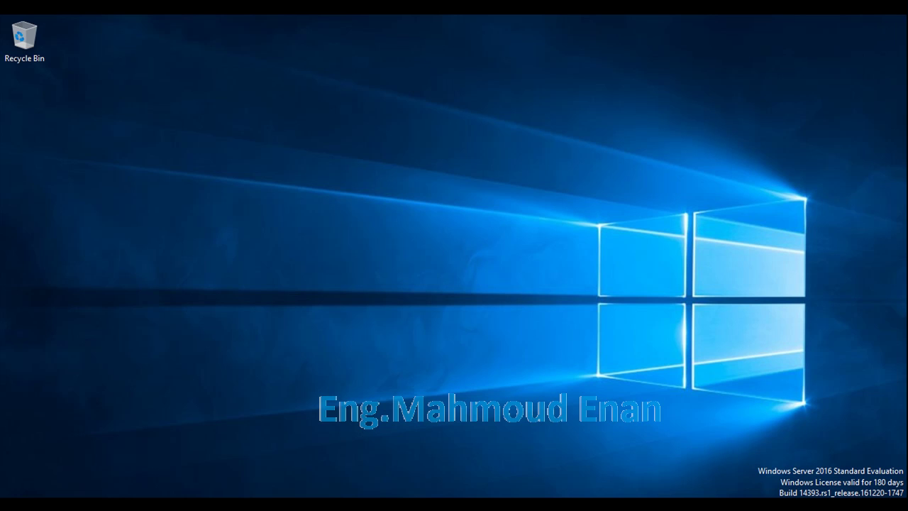
pyautogui.press('super')
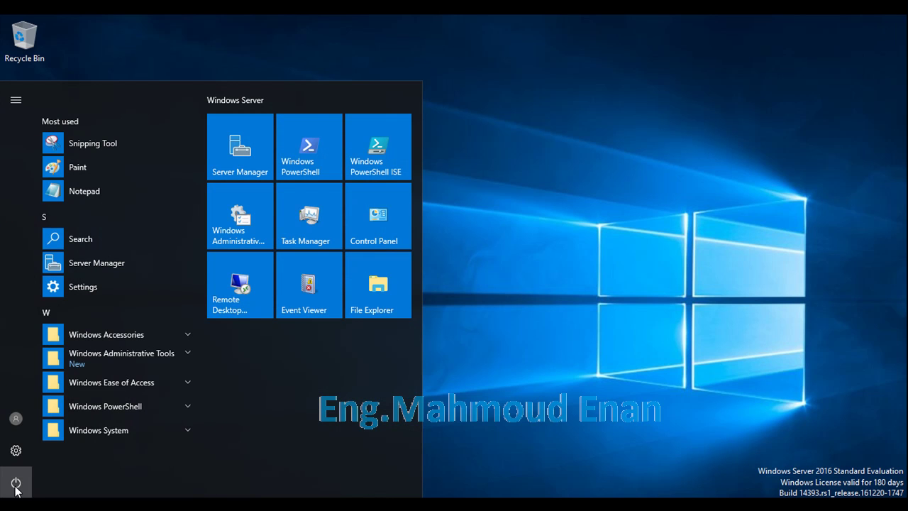
pyautogui.click(16, 482)
pyautogui.click(35, 451)
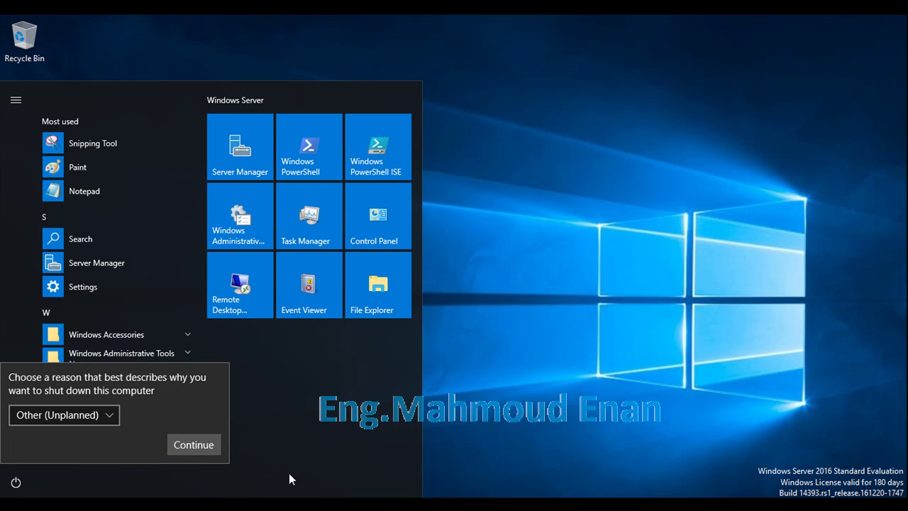
pyautogui.click(110, 416)
pyautogui.click(92, 457)
pyautogui.click(183, 445)
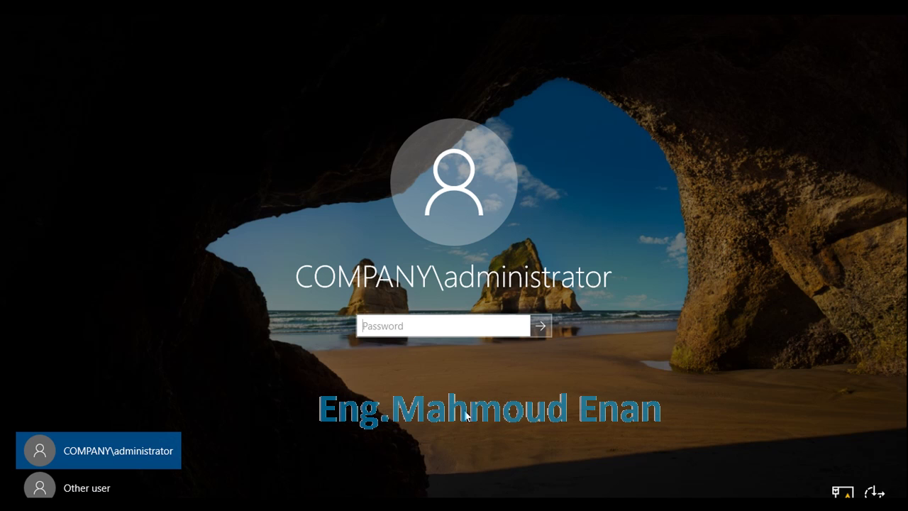
pyautogui.write('P@ssw0rd')
# Step: Submit the password to sign in as the COMPANY domain administrator
pyautogui.press('Return')
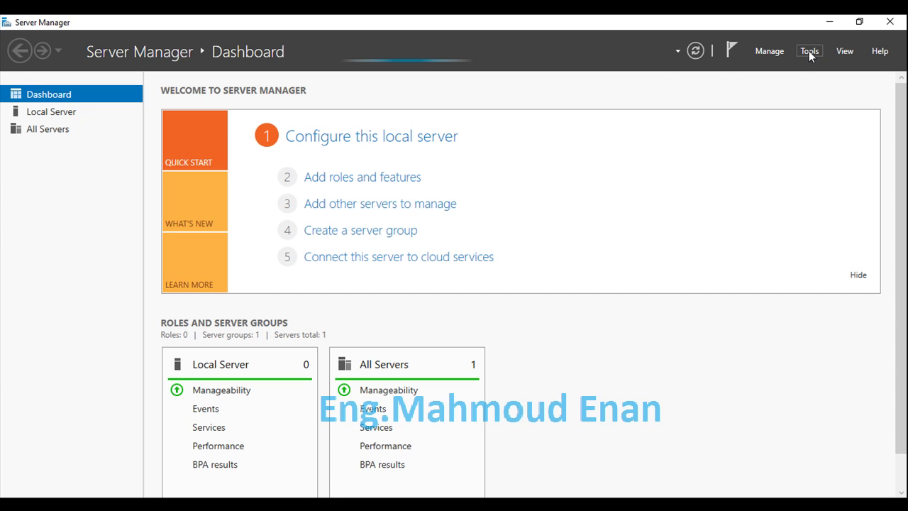
pyautogui.click(809, 51)
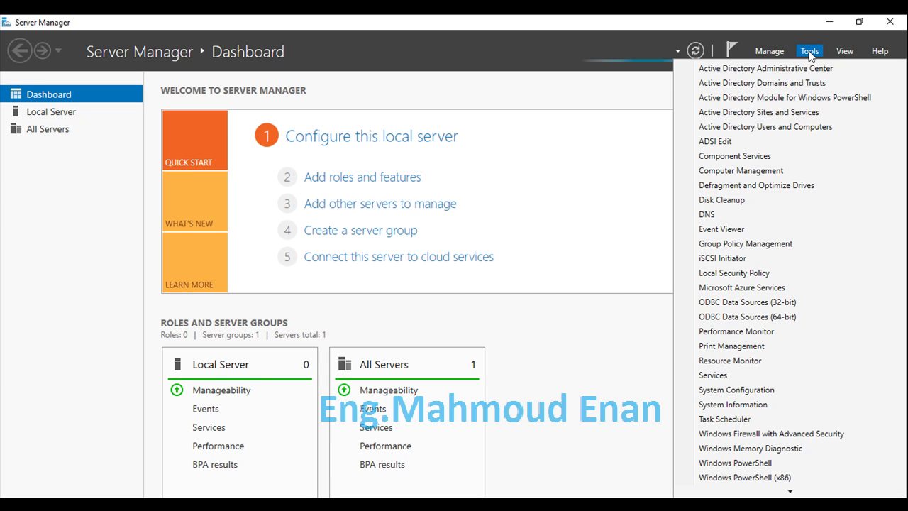
pyautogui.click(803, 128)
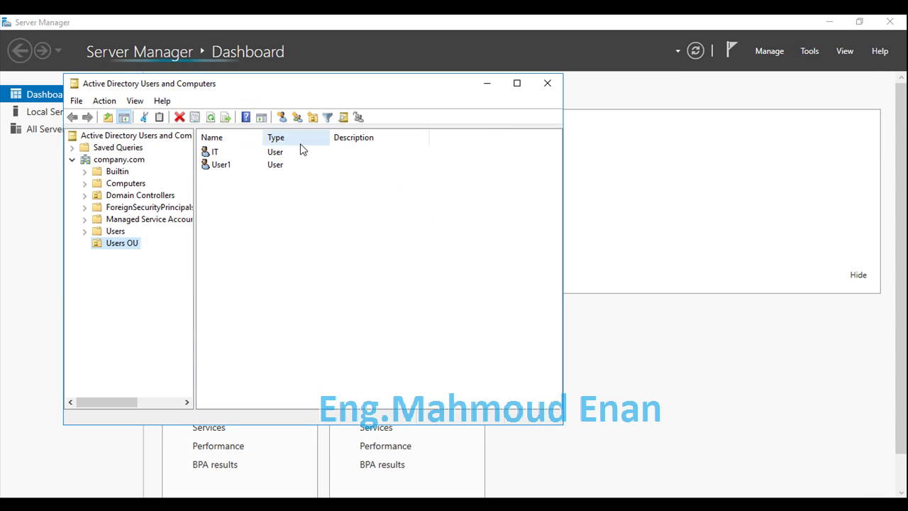
pyautogui.click(216, 166)
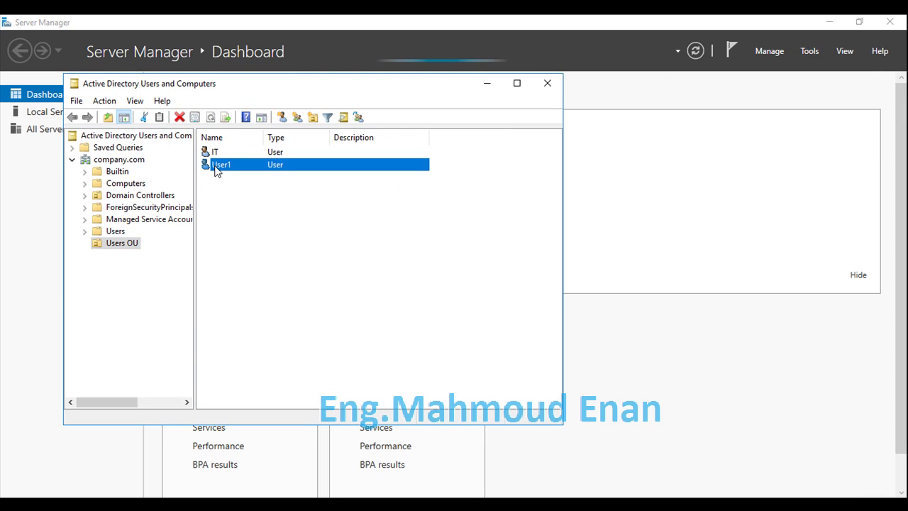
pyautogui.rightClick(217, 168)
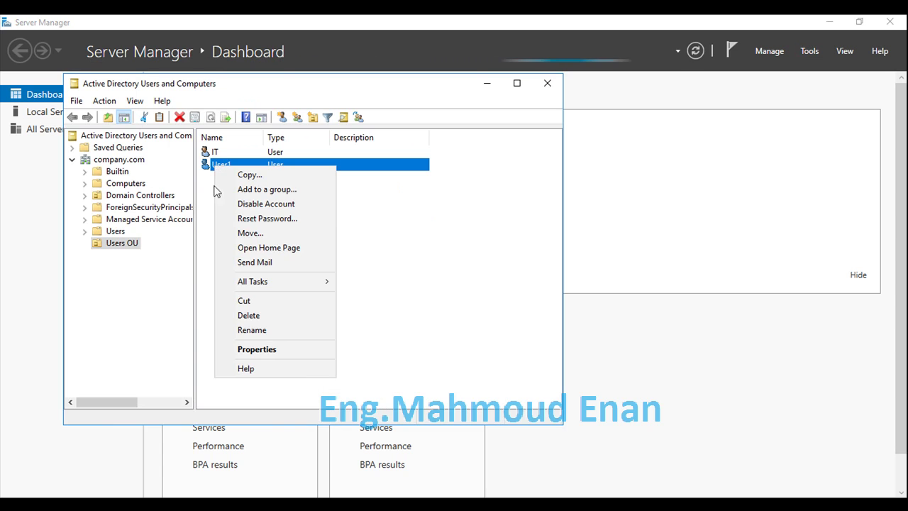
pyautogui.click(254, 351)
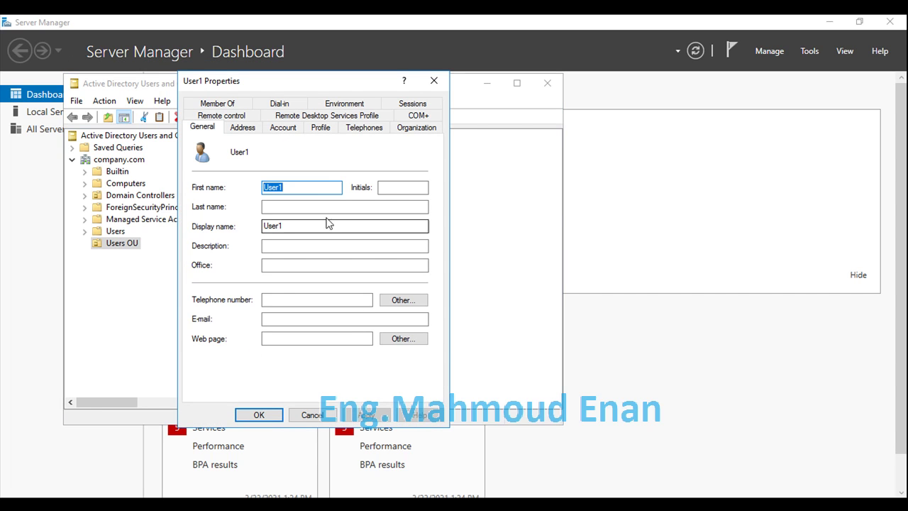
pyautogui.click(283, 128)
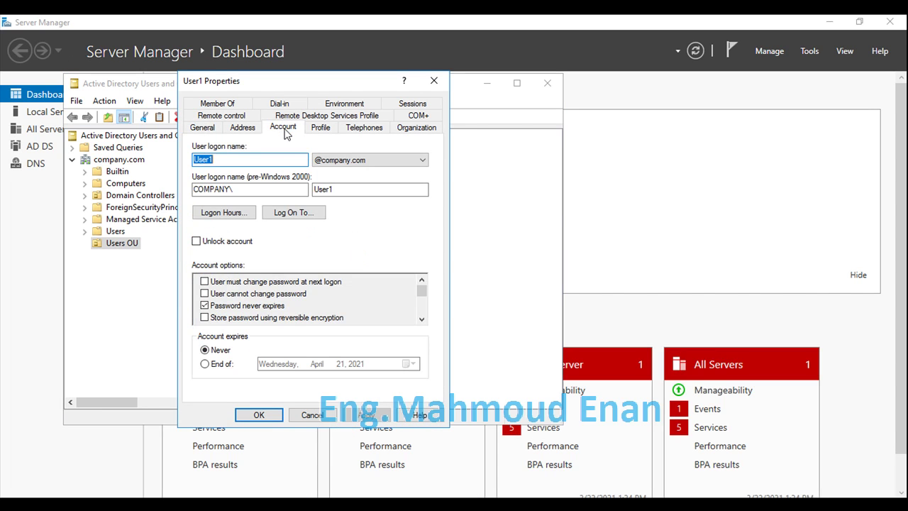
pyautogui.click(351, 159)
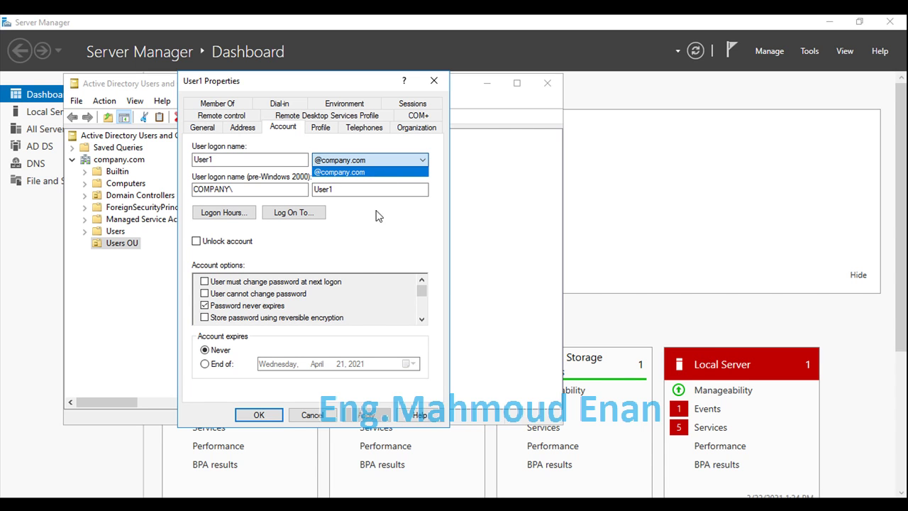
pyautogui.click(312, 414)
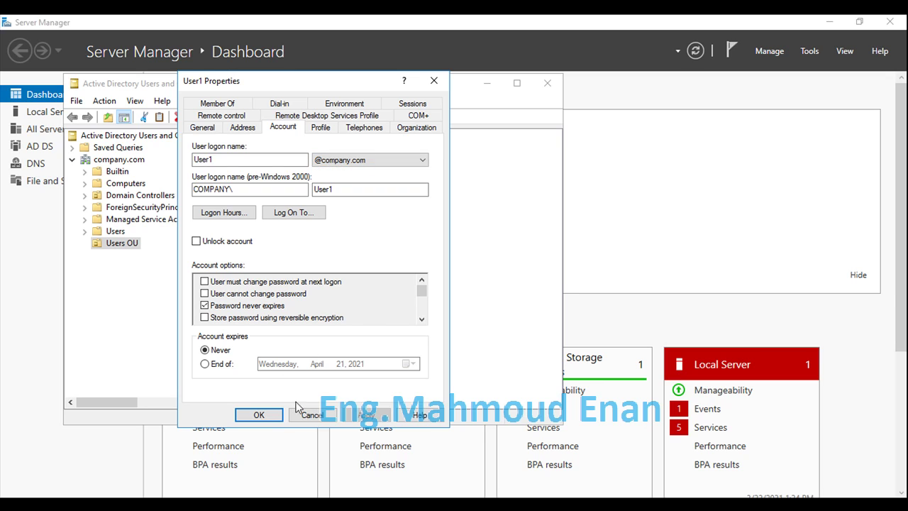